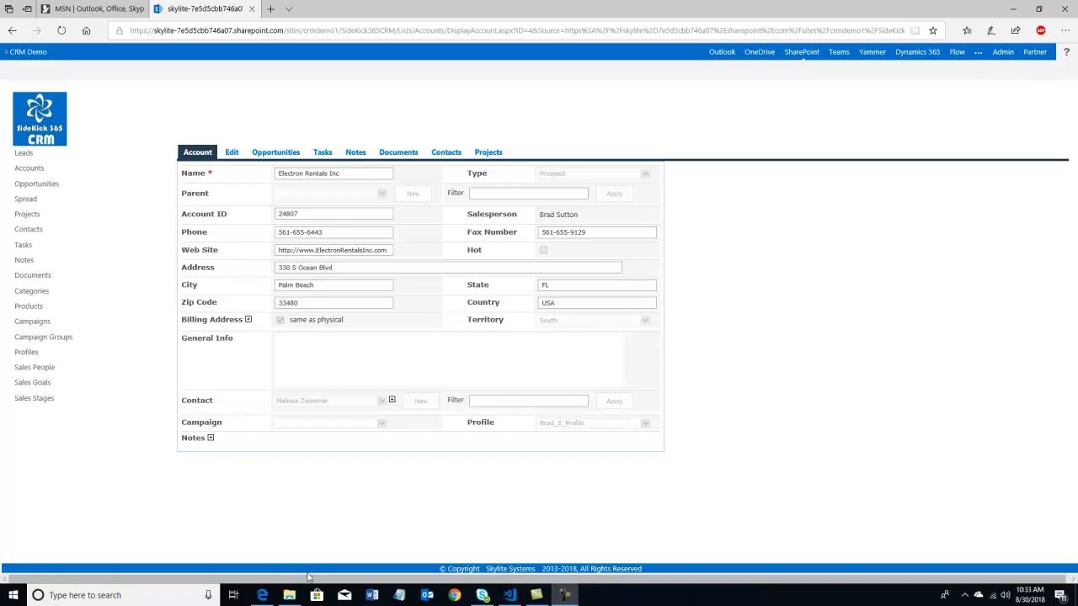
Launch SideKick365CRM_Manager.exe from File Explorer and display the custom columns for the Account entity.
{"action": "left_click", "coordinate": [291, 595]}
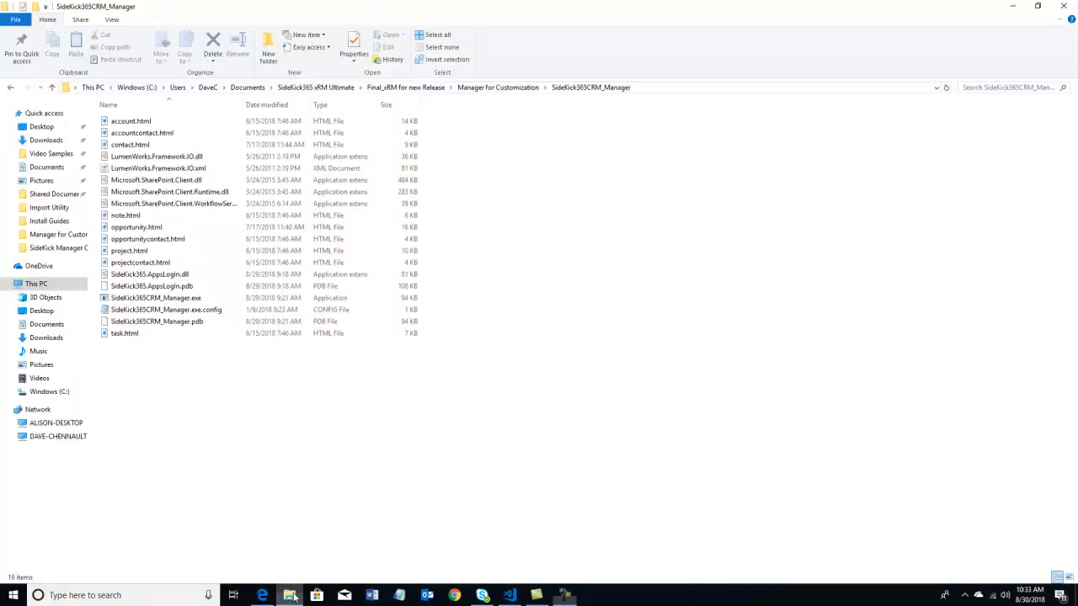
{"action": "double_click", "coordinate": [122, 301]}
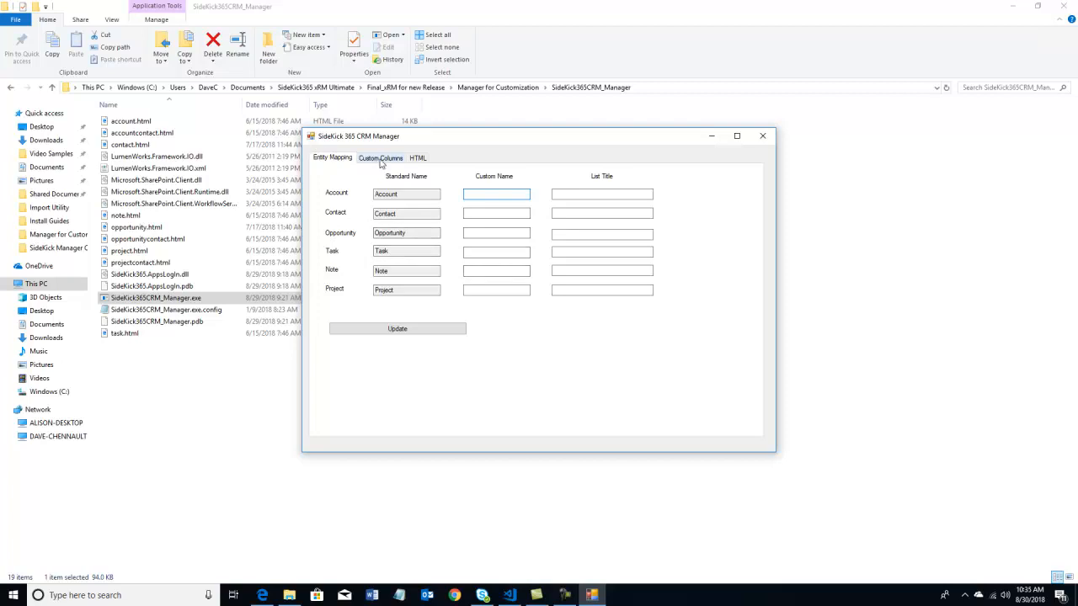
{"action": "left_click", "coordinate": [381, 159]}
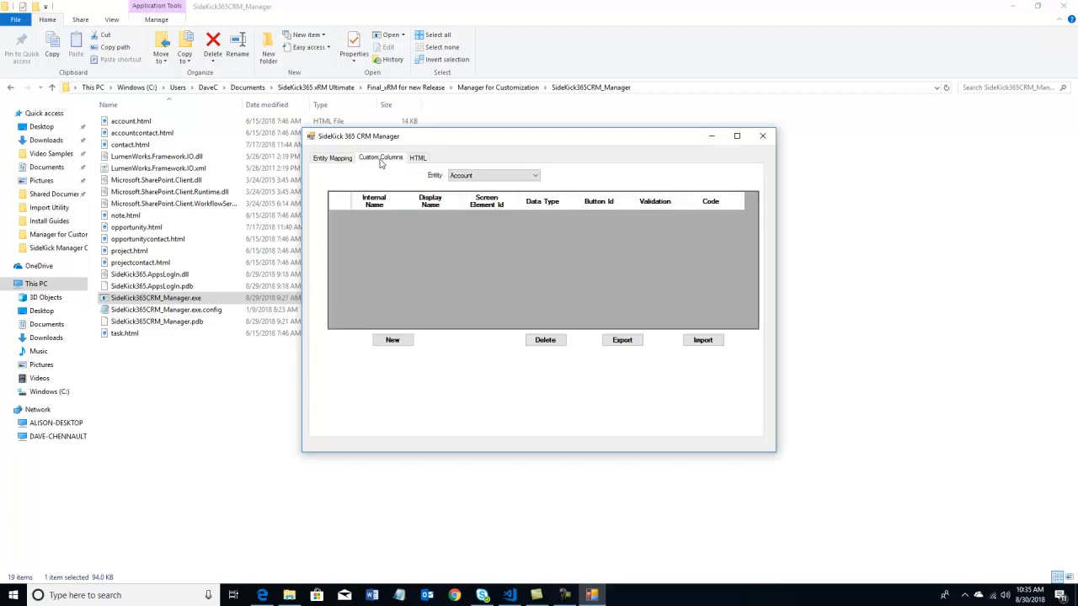
{"action": "left_click", "coordinate": [537, 176]}
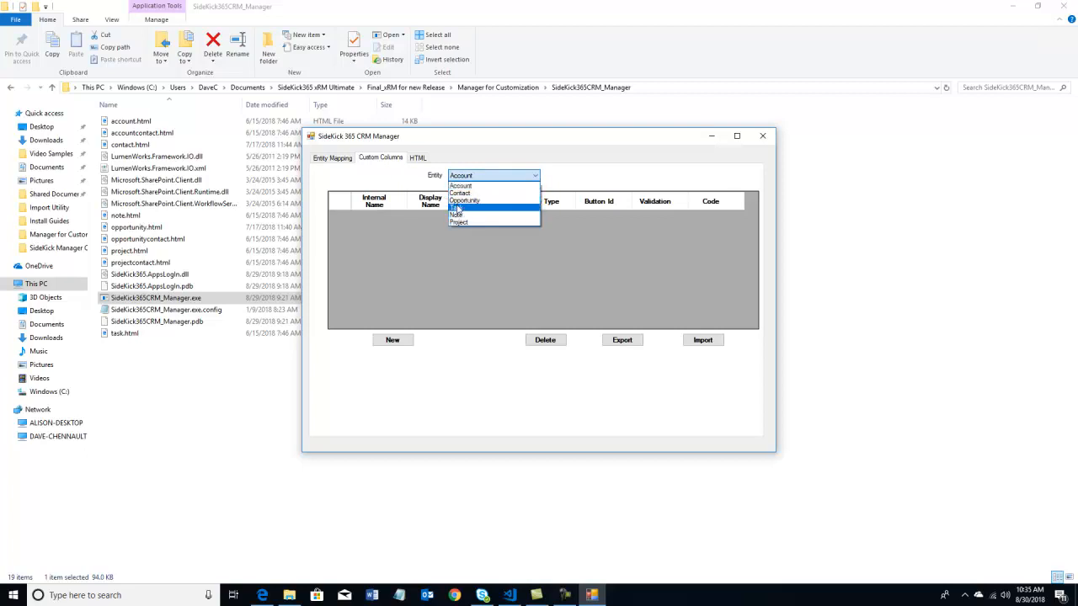
{"action": "left_click", "coordinate": [462, 185]}
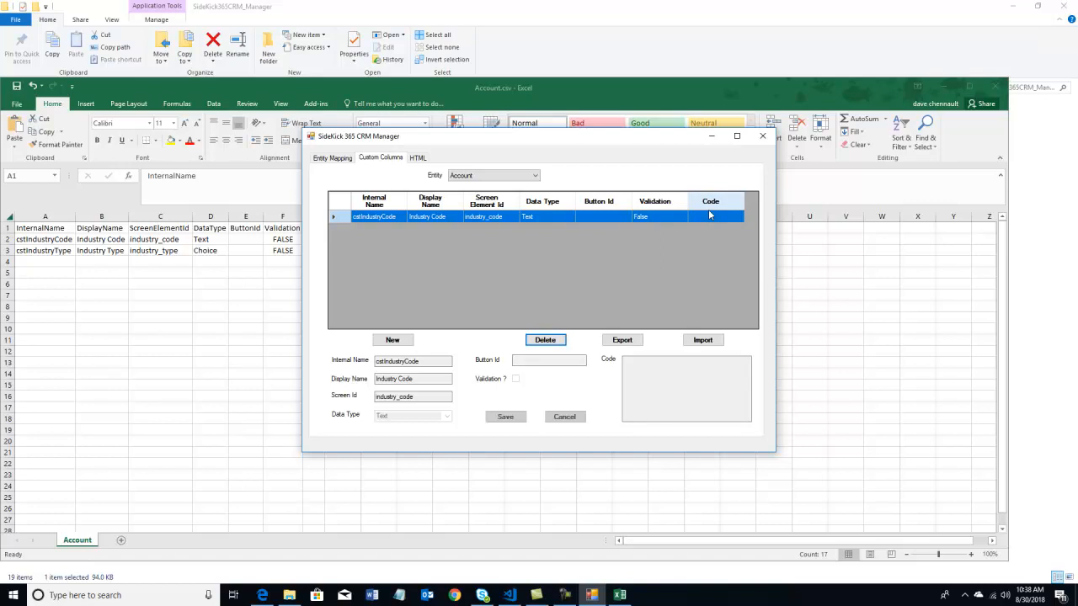
Add an Account custom column with internal name cstIndustryType, display name Industry Type, screen ID industry_type and data type Choice, and save it.
{"action": "left_click", "coordinate": [393, 340]}
{"action": "left_click", "coordinate": [387, 359]}
{"action": "type", "text": "cst"}
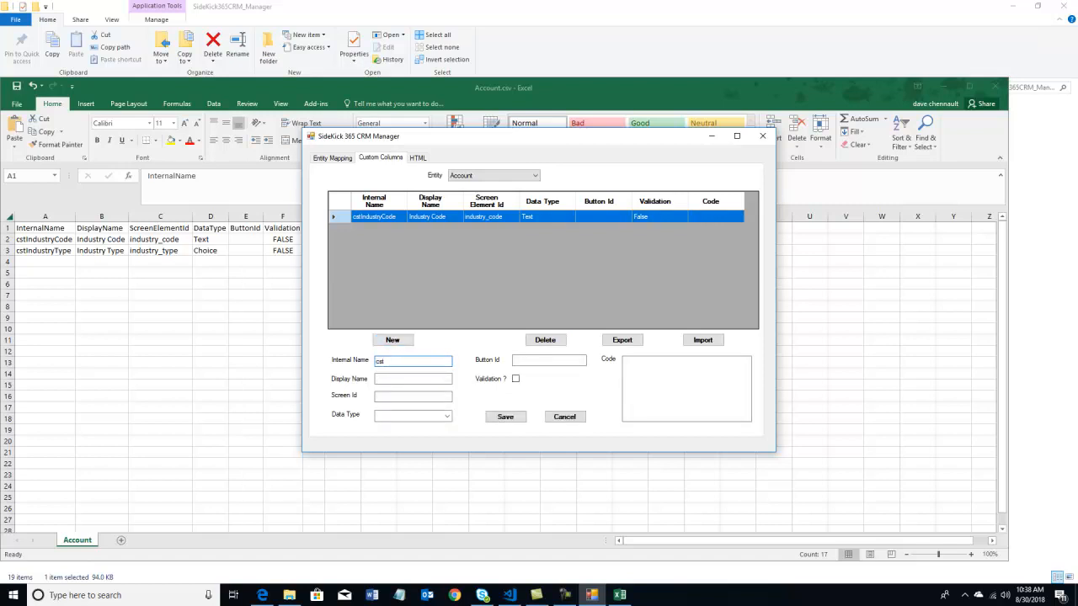
{"action": "type", "text": "IndustryType"}
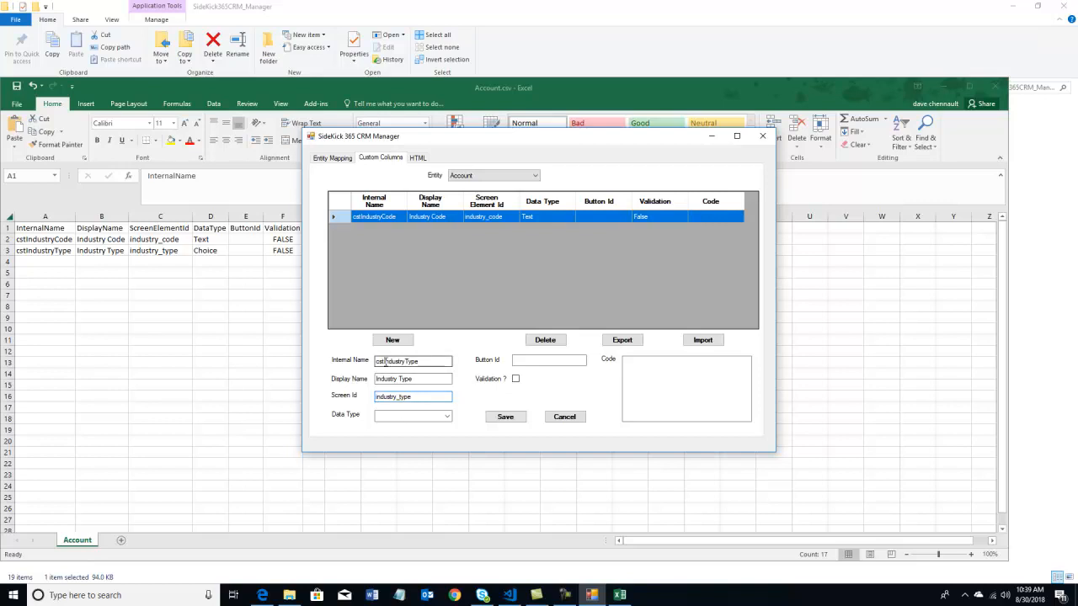
{"action": "left_click", "coordinate": [447, 417]}
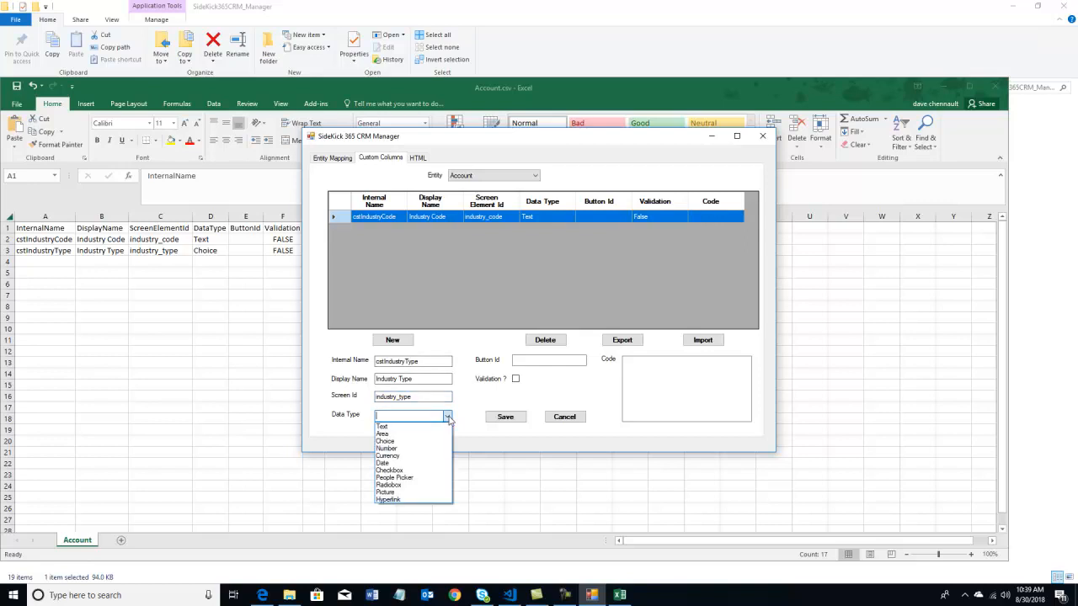
{"action": "left_click", "coordinate": [395, 443]}
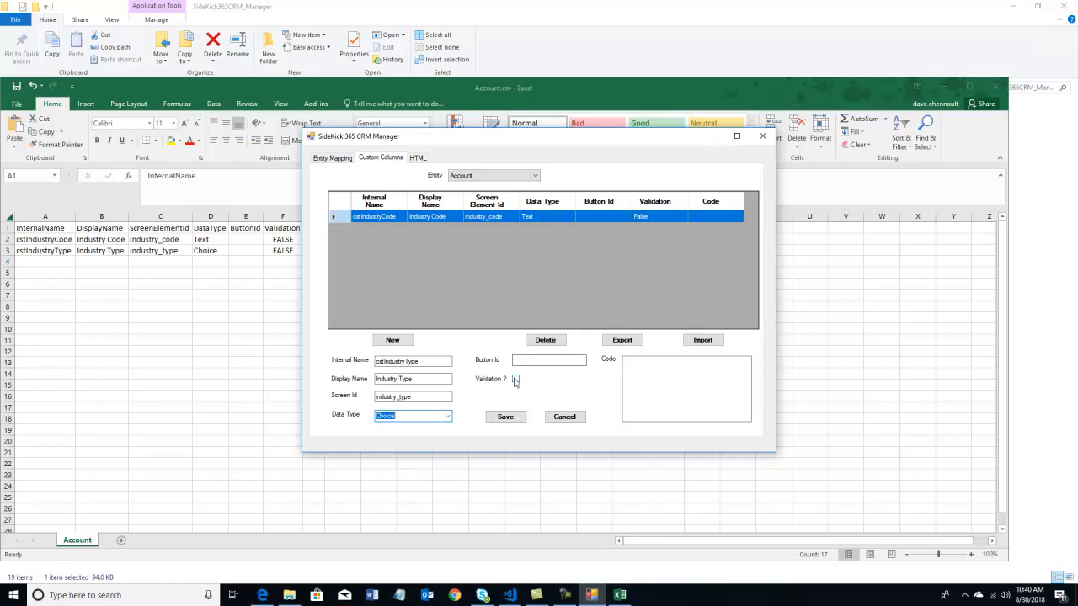
{"action": "left_click", "coordinate": [505, 419]}
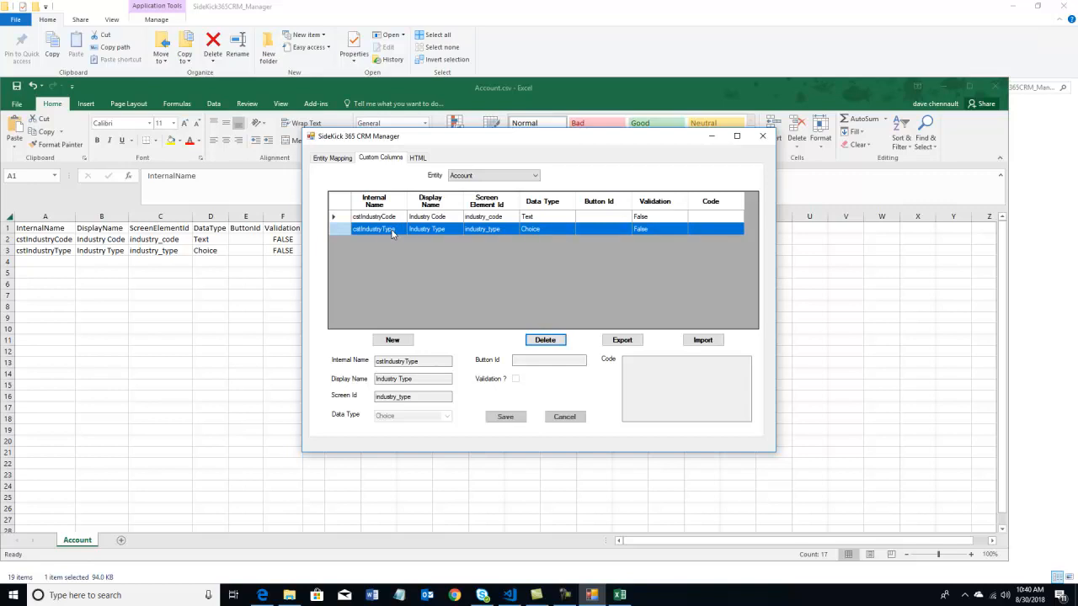
Switch to the SharePoint CRM site in Edge and open the settings of the Accounts list.
{"action": "left_click", "coordinate": [262, 596]}
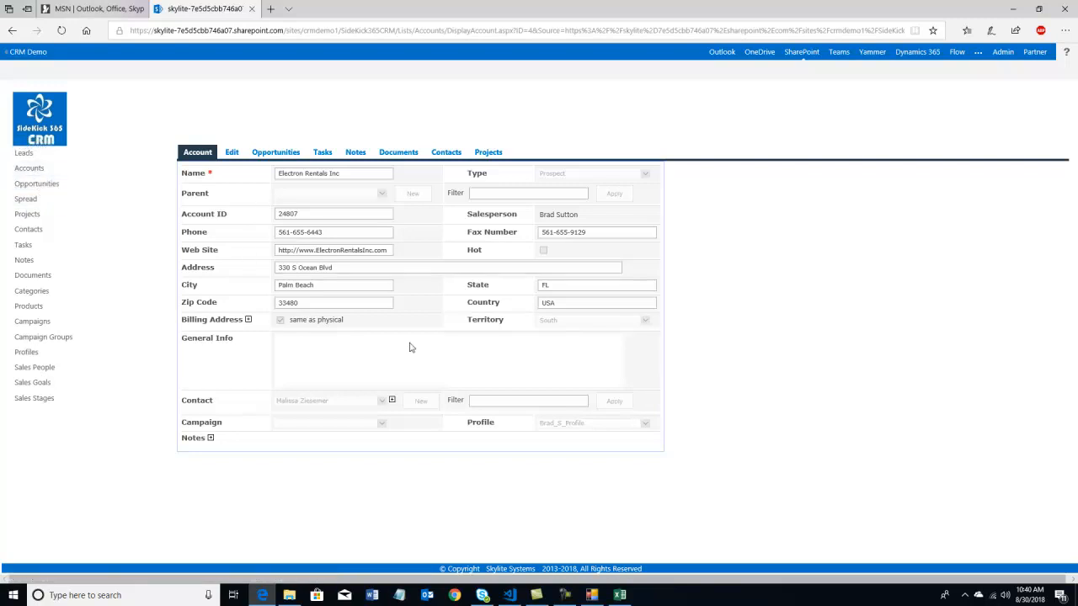
{"action": "left_click", "coordinate": [34, 174]}
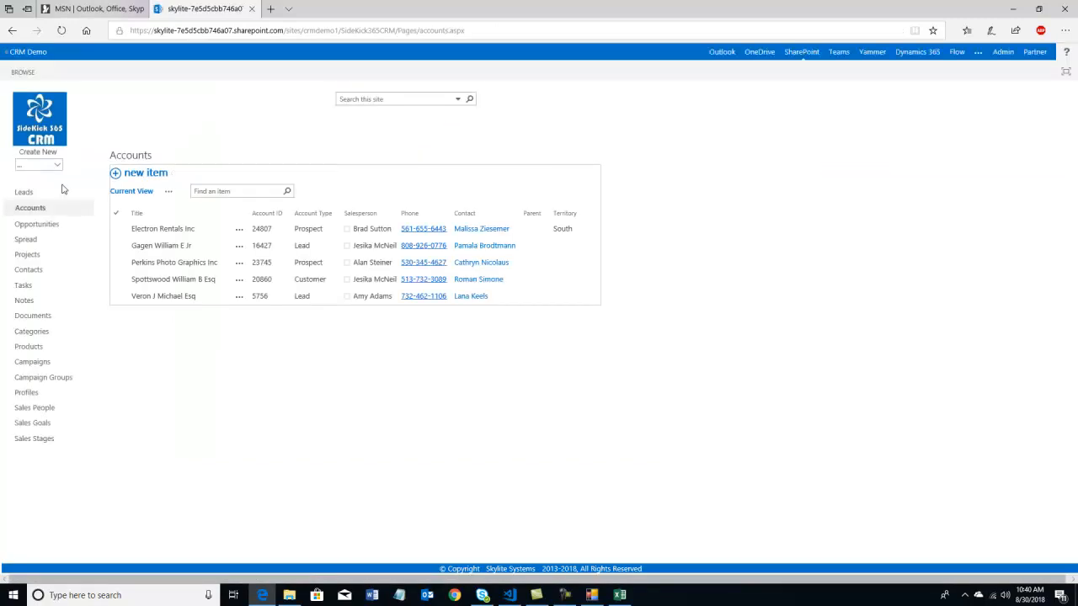
{"action": "left_click", "coordinate": [116, 231]}
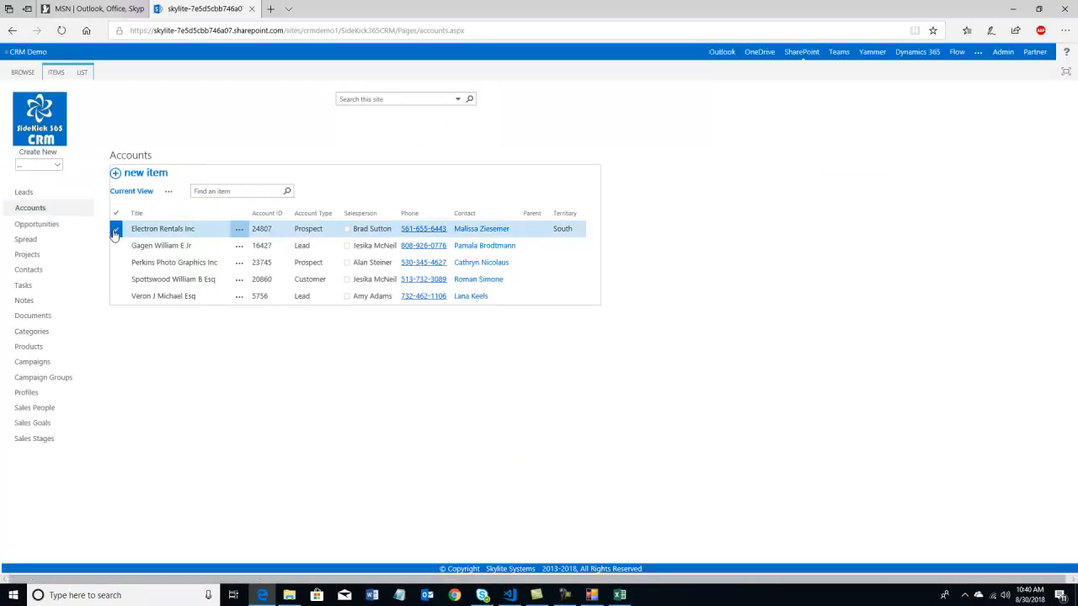
{"action": "left_click", "coordinate": [82, 73]}
{"action": "left_click", "coordinate": [101, 87]}
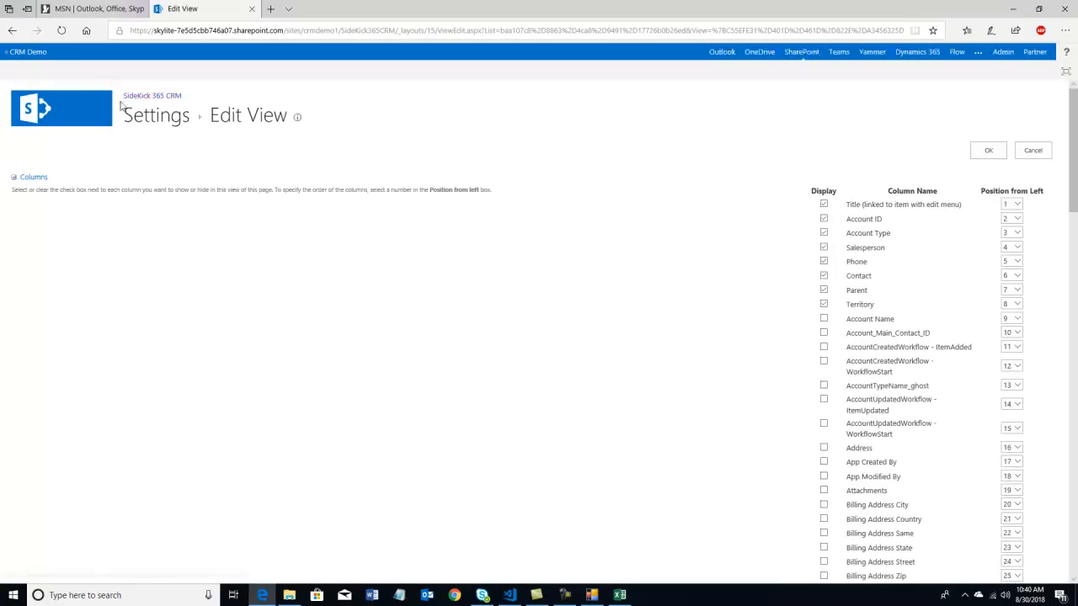
{"action": "left_click", "coordinate": [152, 118]}
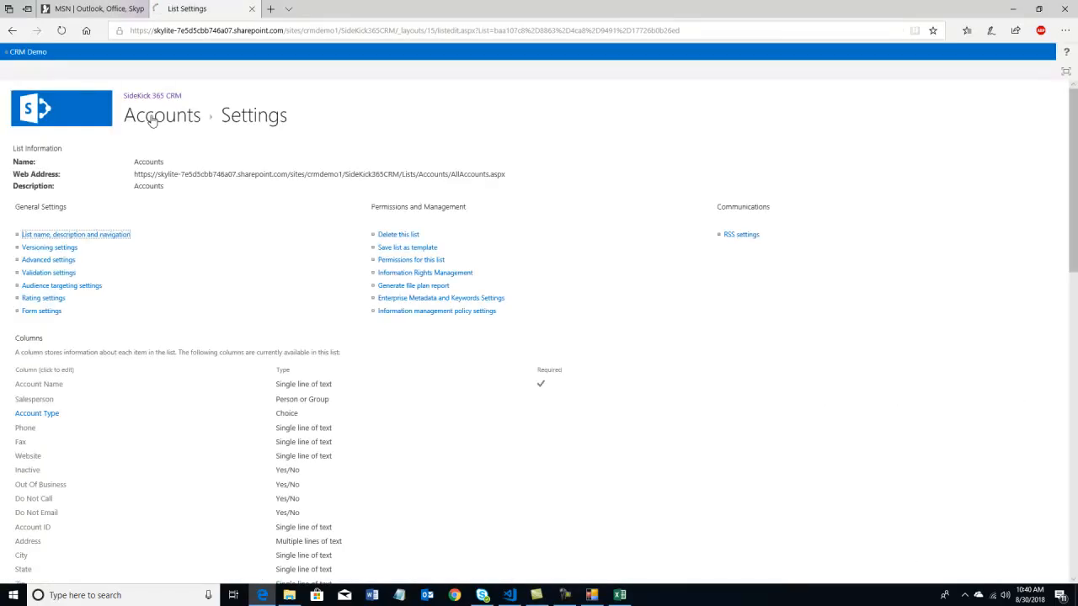
Give the Industry Type column of the Accounts list the choices Industrial, Services and Recreation, and save the column.
{"action": "scroll", "coordinate": [106, 336], "scroll_direction": "down", "scroll_amount": 5}
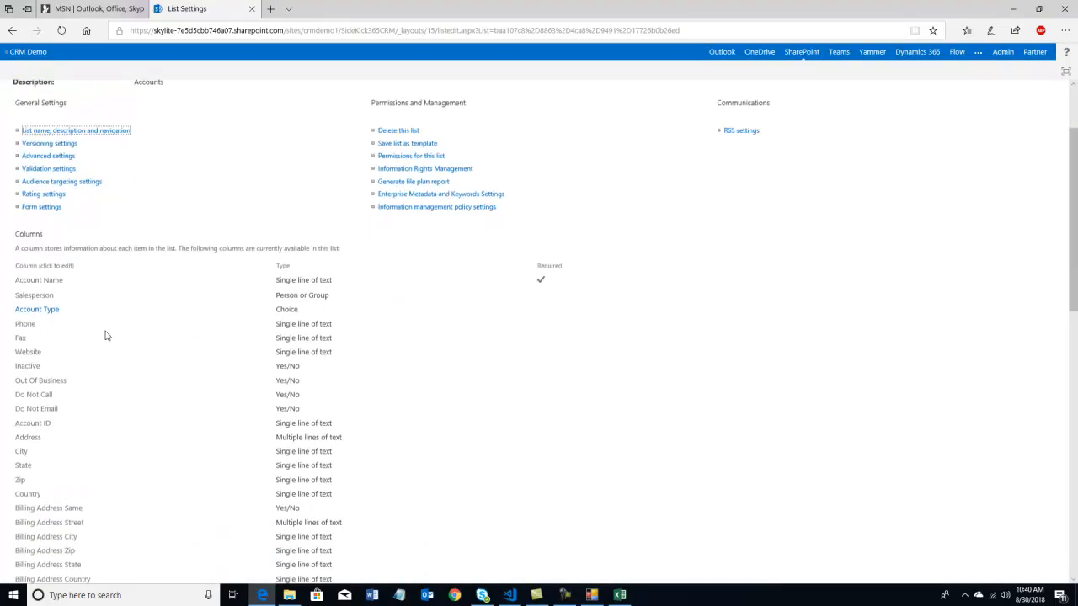
{"action": "scroll", "coordinate": [107, 336], "scroll_direction": "down", "scroll_amount": 5}
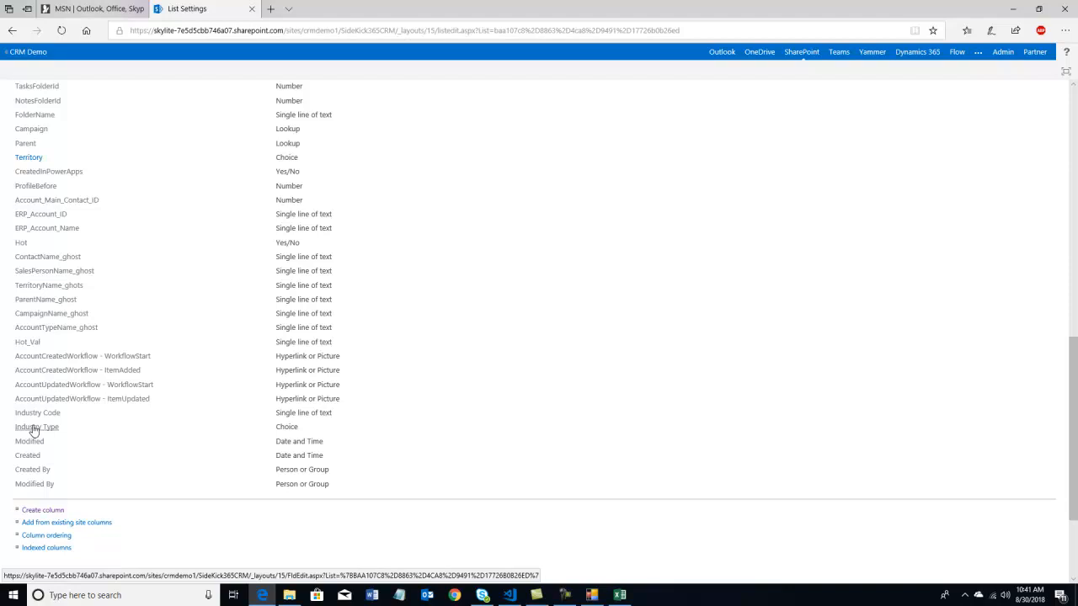
{"action": "left_click", "coordinate": [33, 429]}
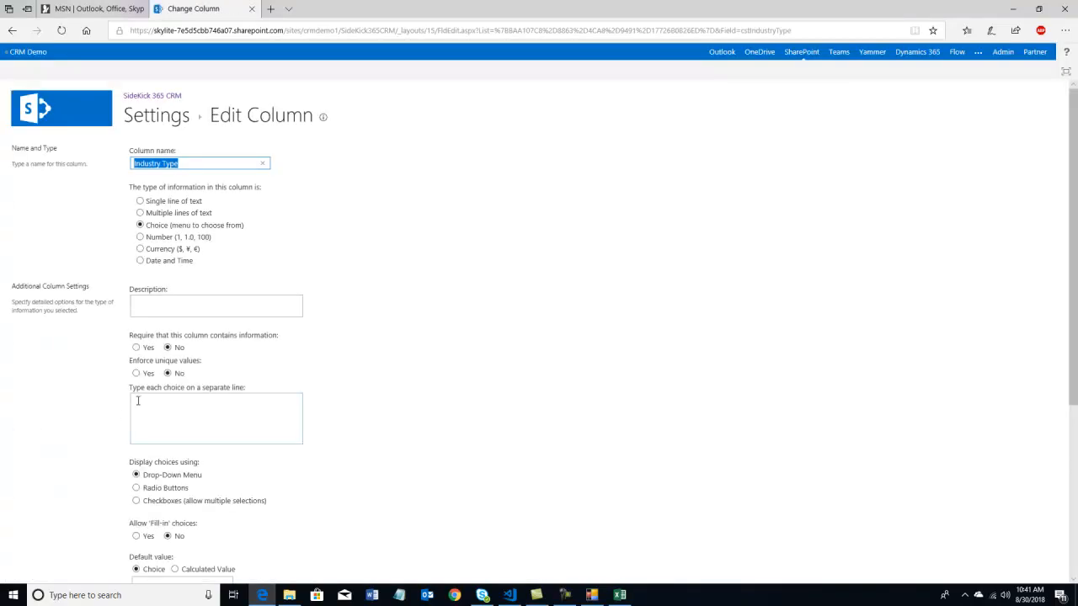
{"action": "left_click", "coordinate": [138, 401]}
{"action": "type", "text": "Industrial"}
{"action": "key", "text": "Return"}
{"action": "type", "text": "S"}
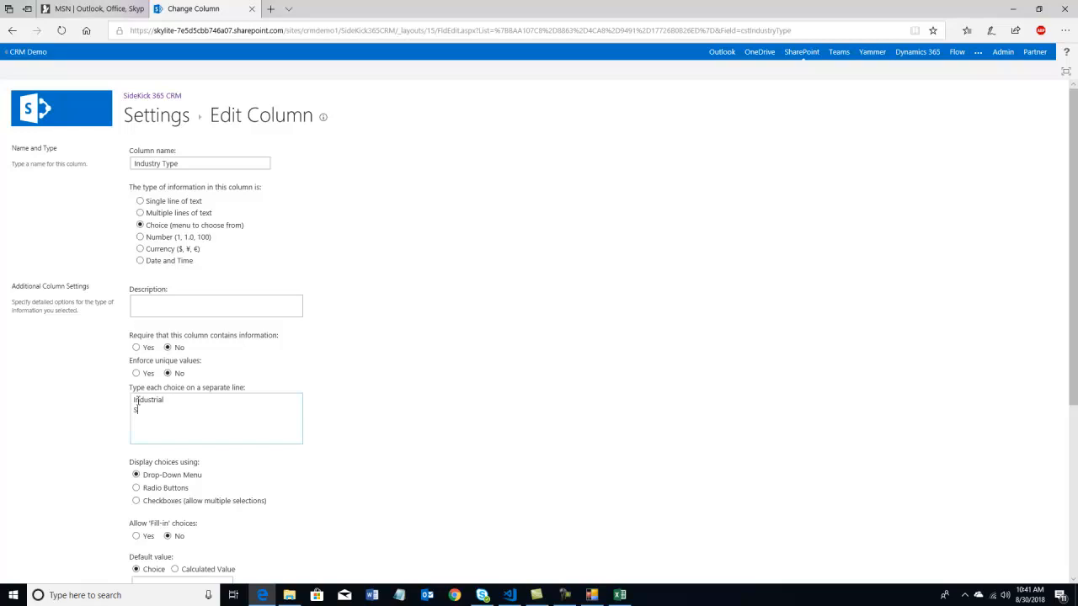
{"action": "type", "text": "ervices "}
{"action": "type", "text": "Recreation"}
{"action": "scroll", "coordinate": [430, 379], "scroll_direction": "down", "scroll_amount": 3}
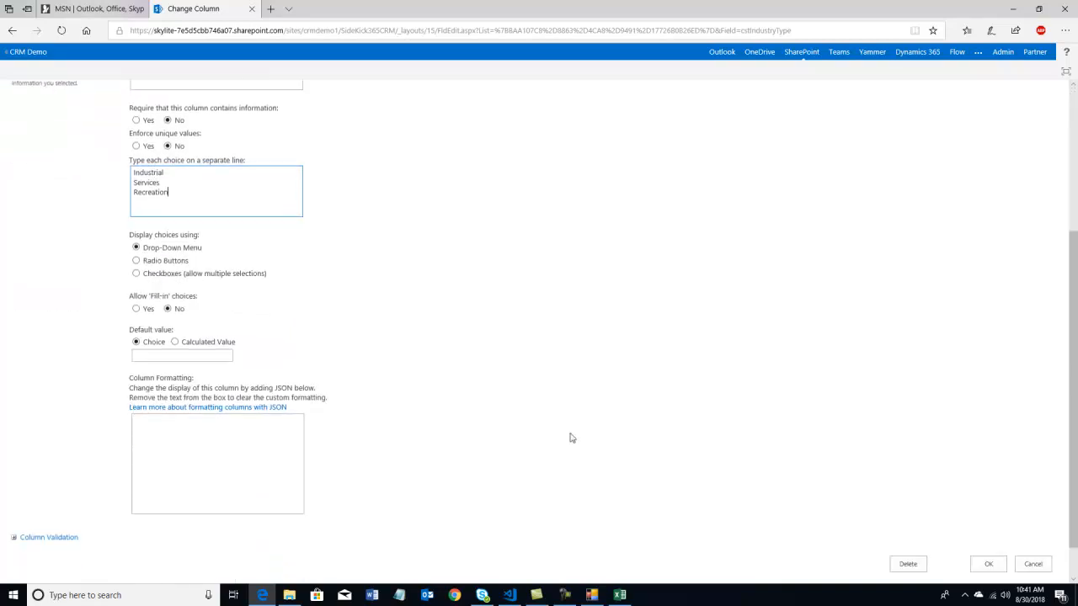
{"action": "left_click", "coordinate": [992, 564]}
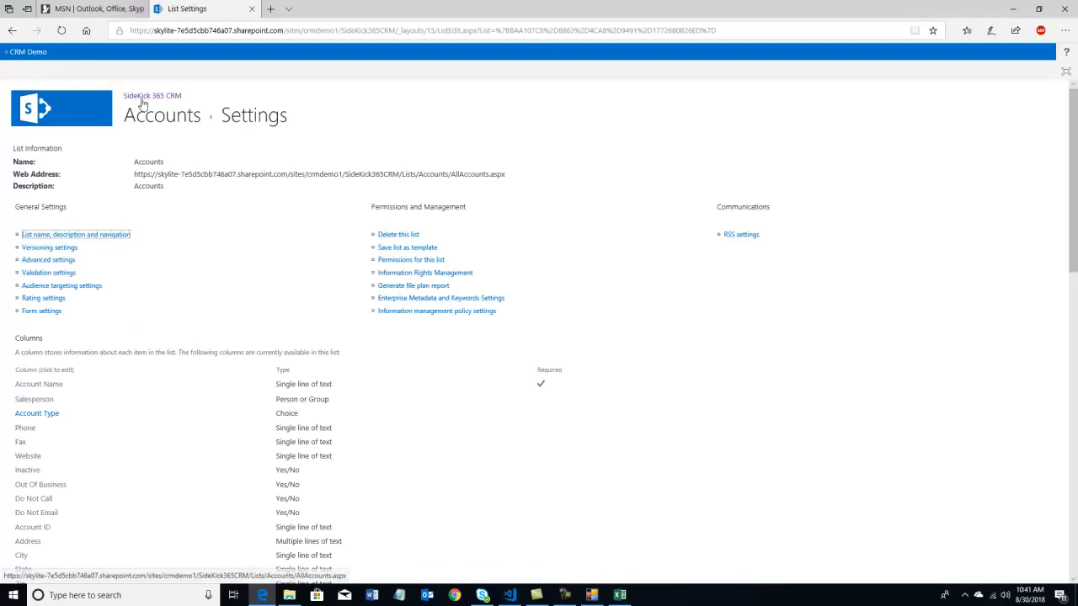
Open the Electron Rentals Inc account from the Accounts list and compare its form with the industry fields in NewAccount.html in Visual Studio Code.
{"action": "left_click", "coordinate": [144, 96]}
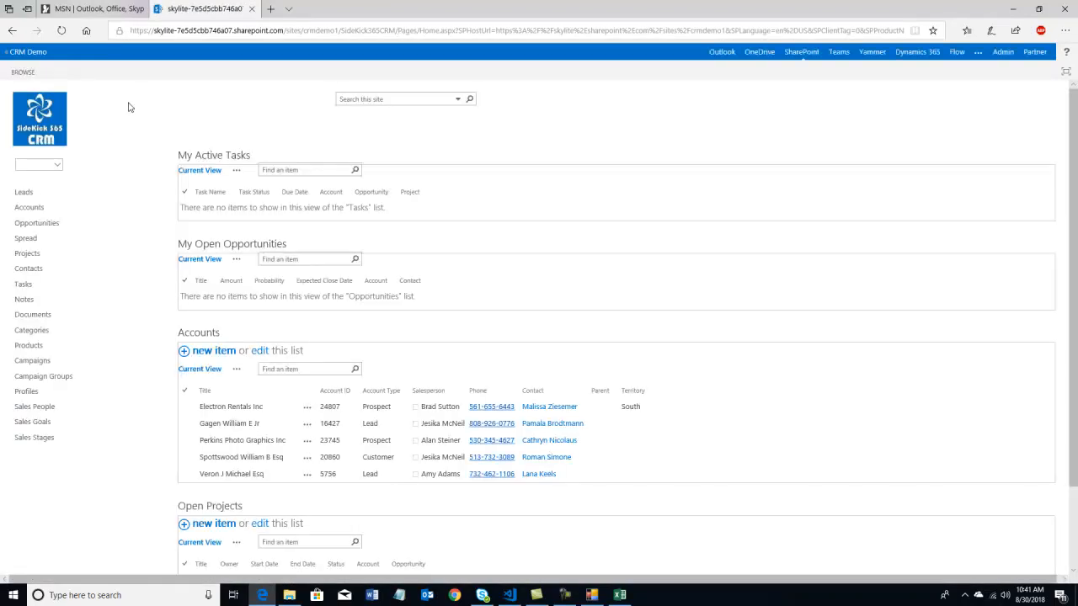
{"action": "left_click", "coordinate": [29, 209]}
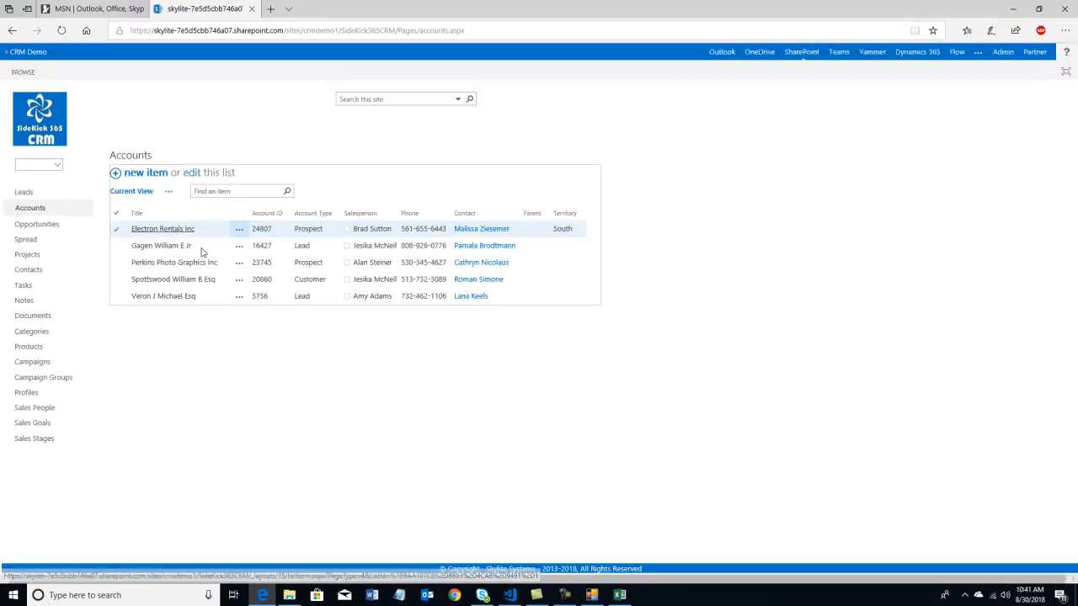
{"action": "left_click", "coordinate": [175, 231]}
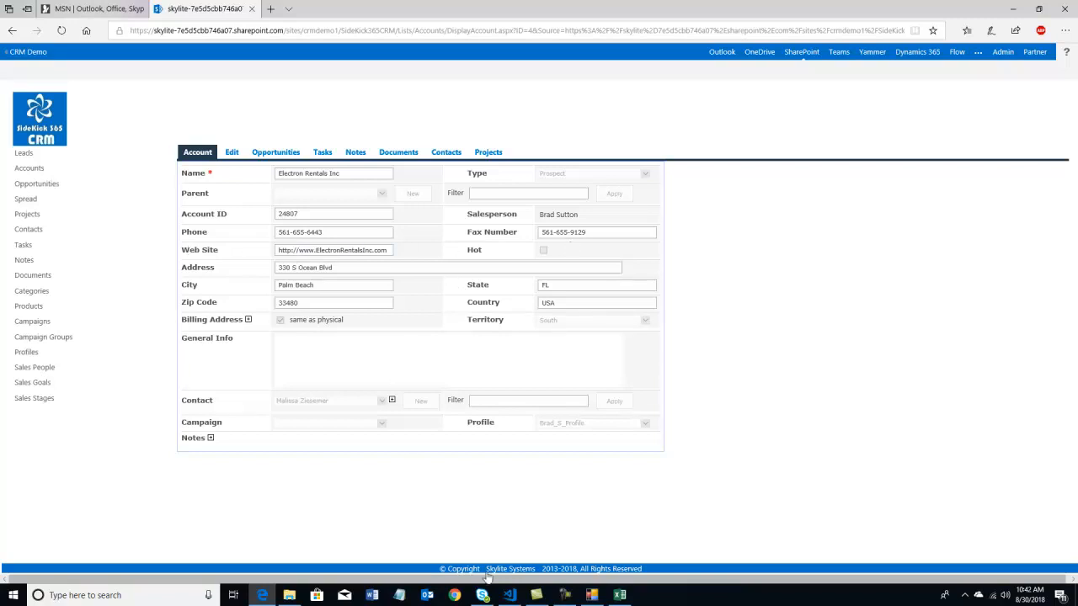
{"action": "left_click", "coordinate": [510, 595]}
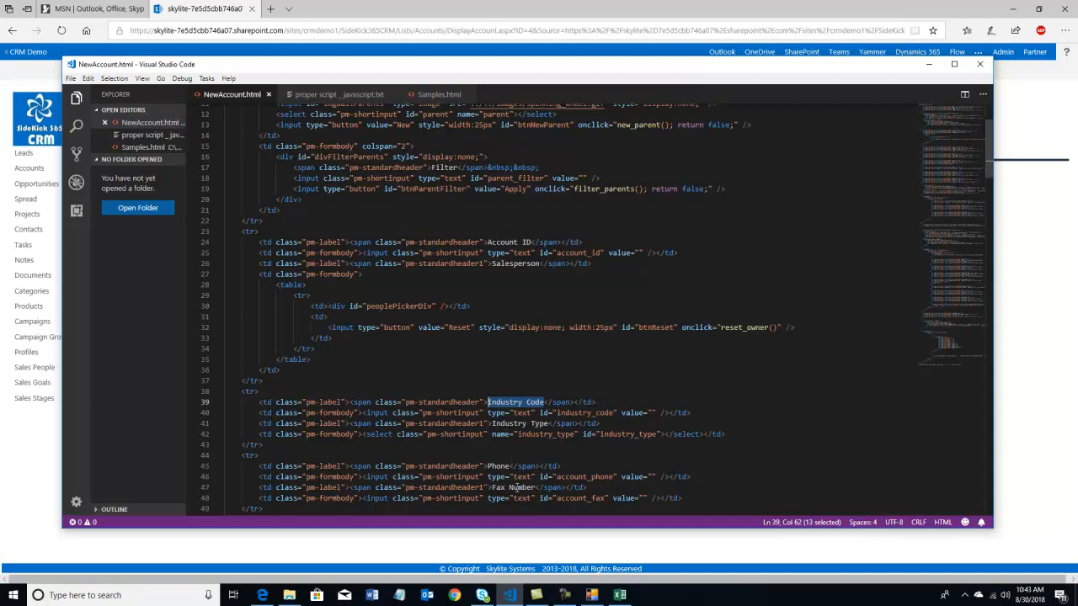
{"action": "key", "text": "alt+Tab"}
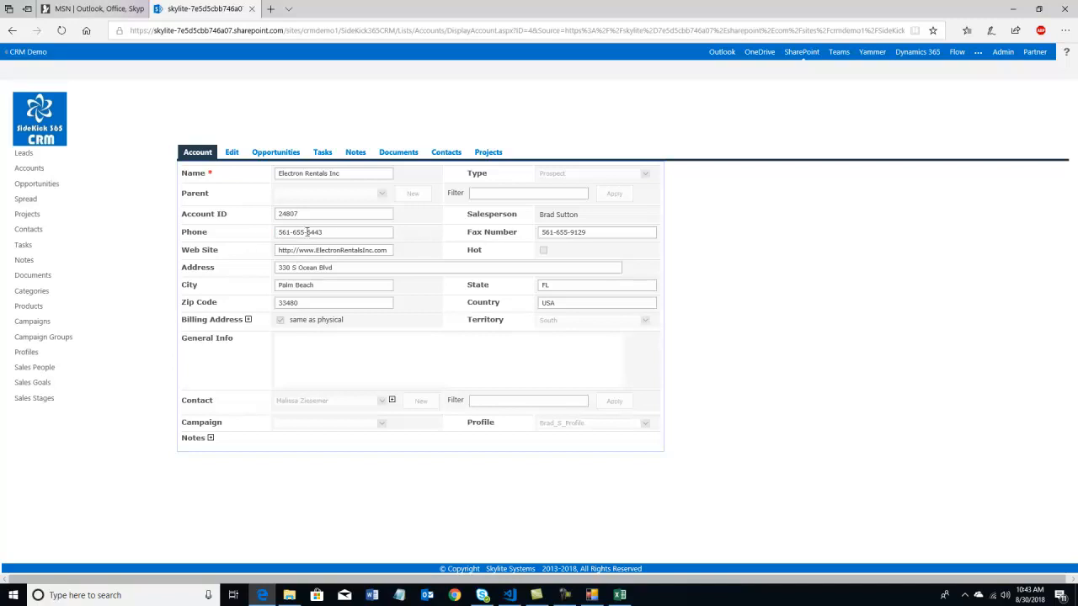
In SideKick 365 CRM Manager, load NewAccount.html from the Manager for Customization folder as the Account HTML layout.
{"action": "left_click", "coordinate": [590, 595]}
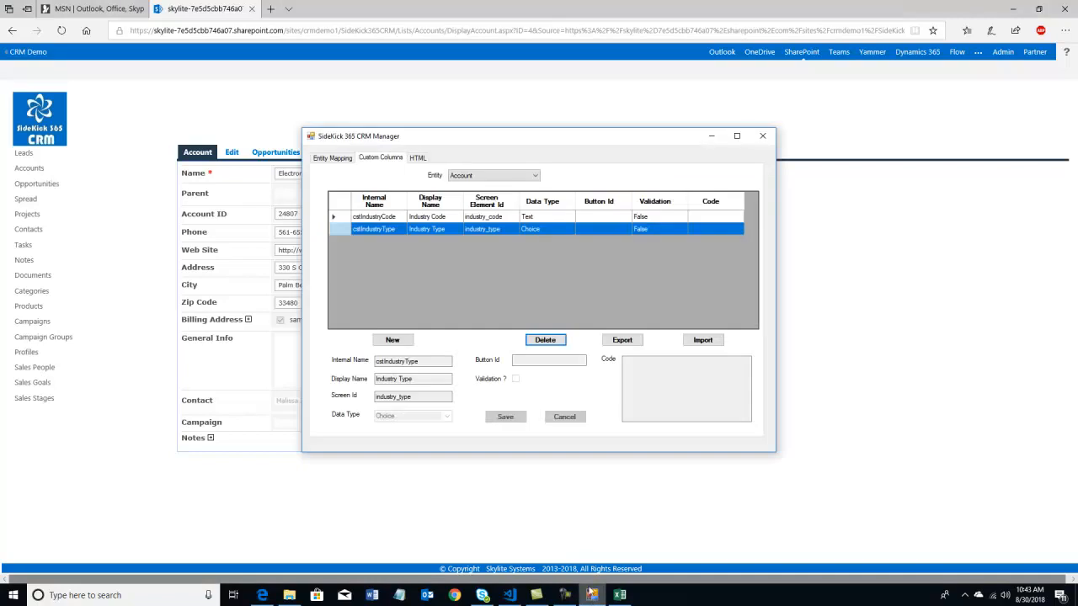
{"action": "left_click", "coordinate": [419, 159]}
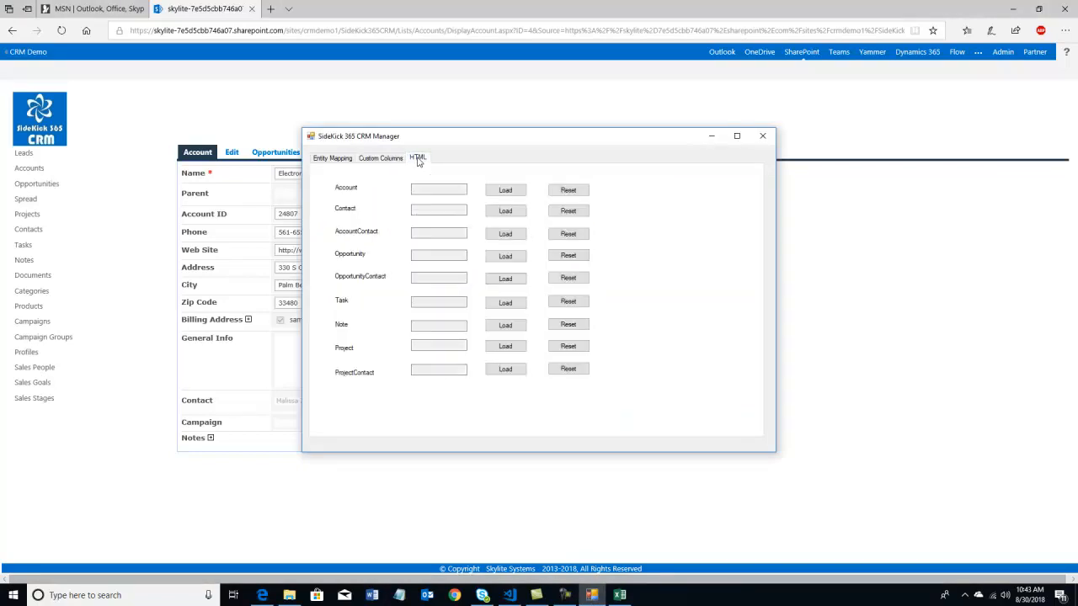
{"action": "left_click", "coordinate": [507, 191]}
{"action": "left_click", "coordinate": [506, 190]}
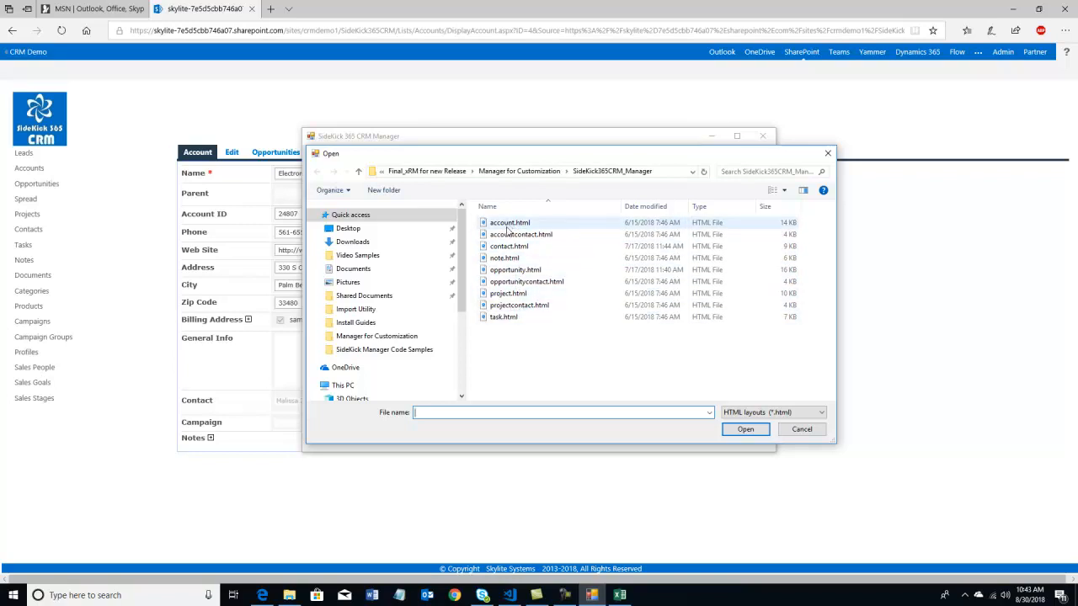
{"action": "left_click", "coordinate": [524, 172]}
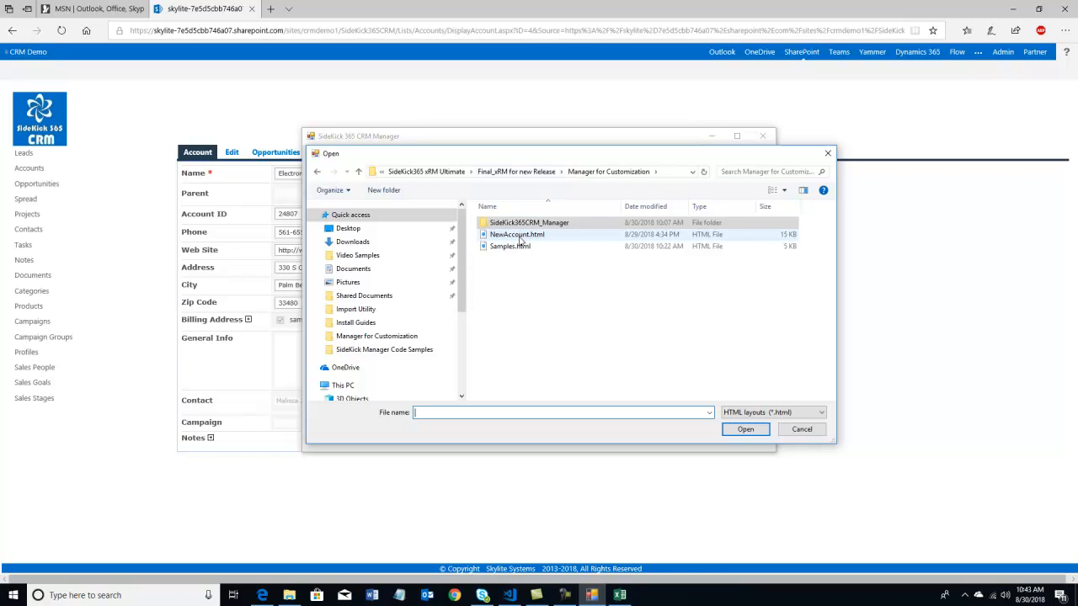
{"action": "left_click", "coordinate": [520, 236]}
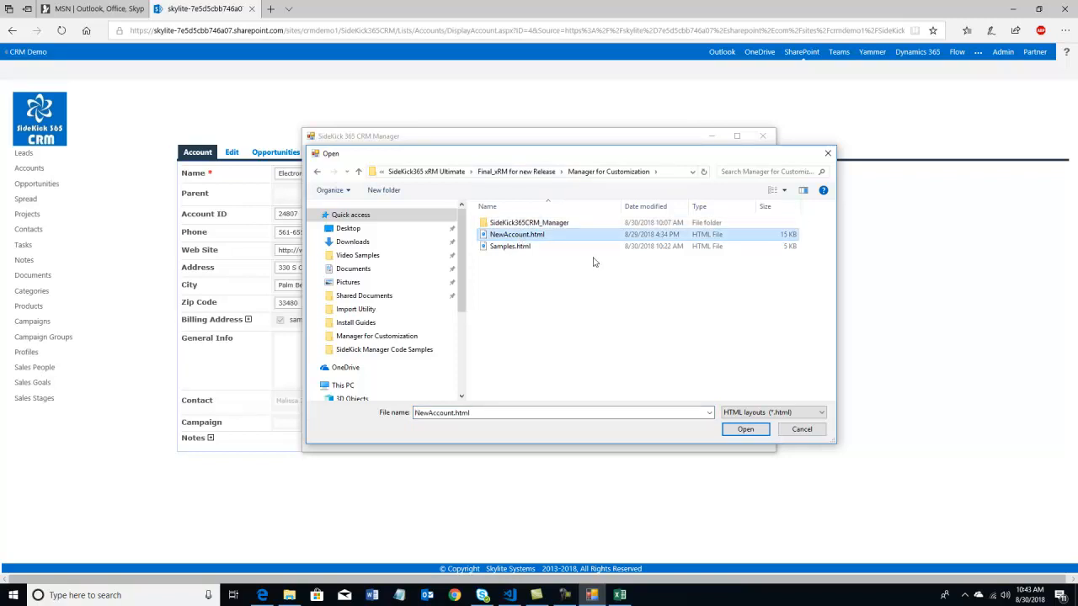
{"action": "left_click", "coordinate": [735, 433]}
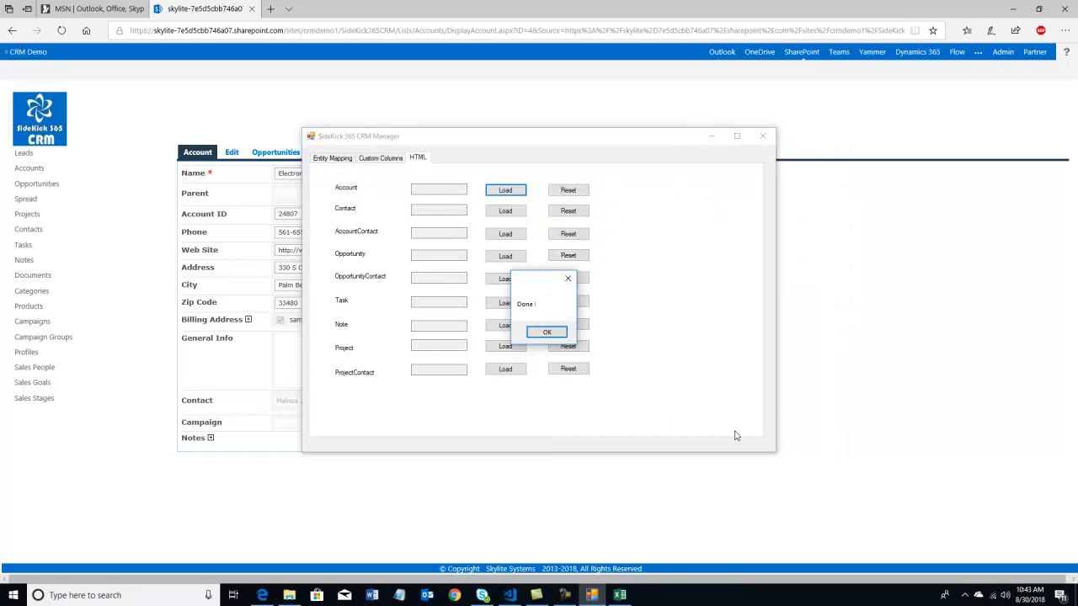
{"action": "left_click", "coordinate": [547, 332]}
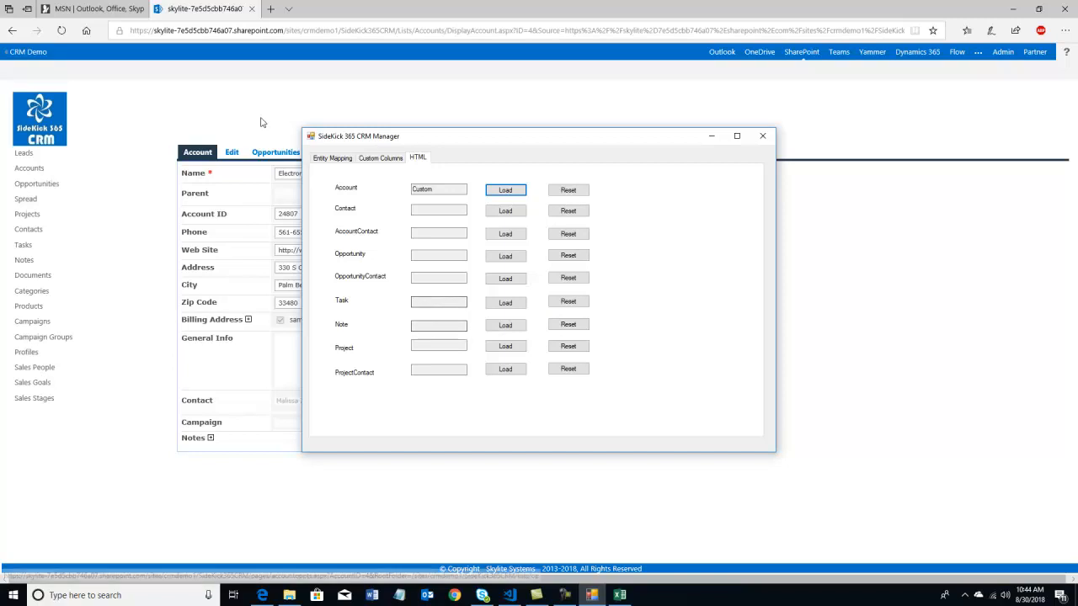
Return to the Electron Rentals Inc account in Edge and reload the page to check its form layout.
{"action": "left_click", "coordinate": [258, 113]}
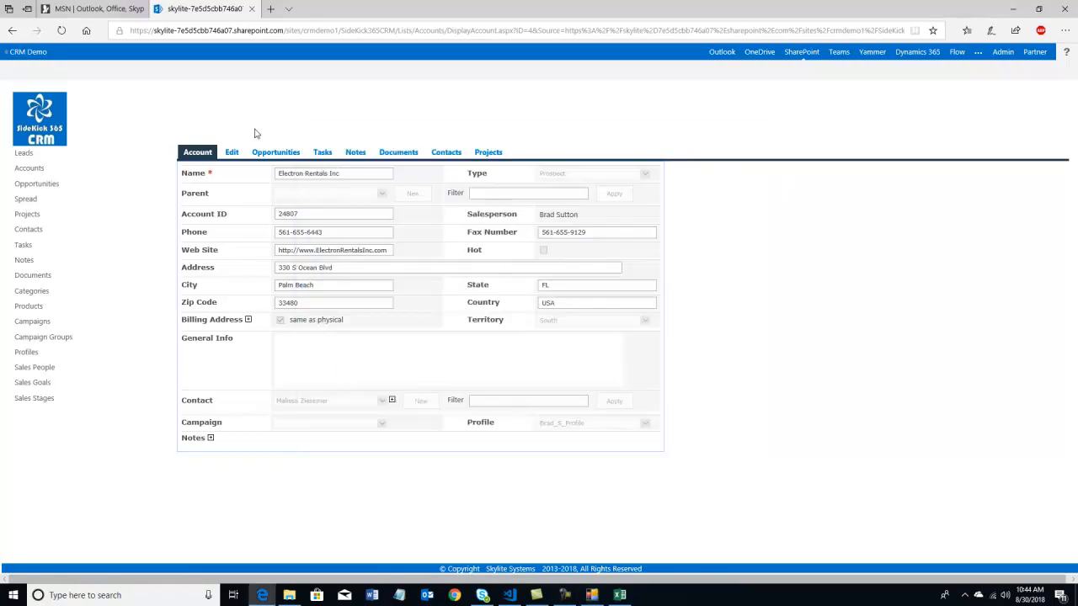
{"action": "left_click", "coordinate": [61, 32]}
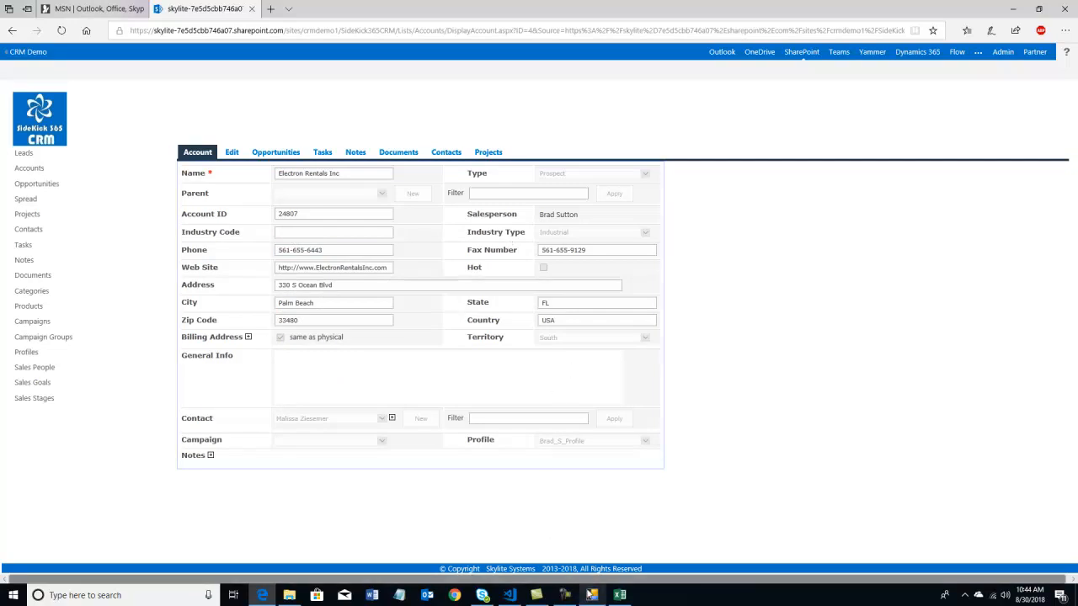
Review the industry field rows of NewAccount.html in Visual Studio Code and the HTML layout assignments in SideKick 365 CRM Manager.
{"action": "mouse_move", "coordinate": [513, 596]}
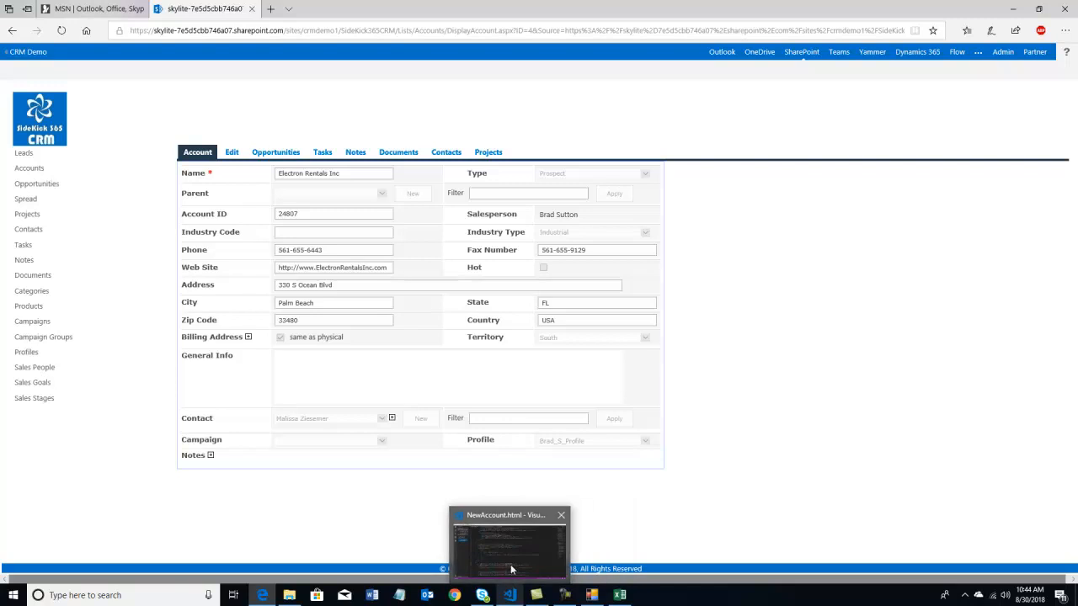
{"action": "left_click", "coordinate": [510, 564]}
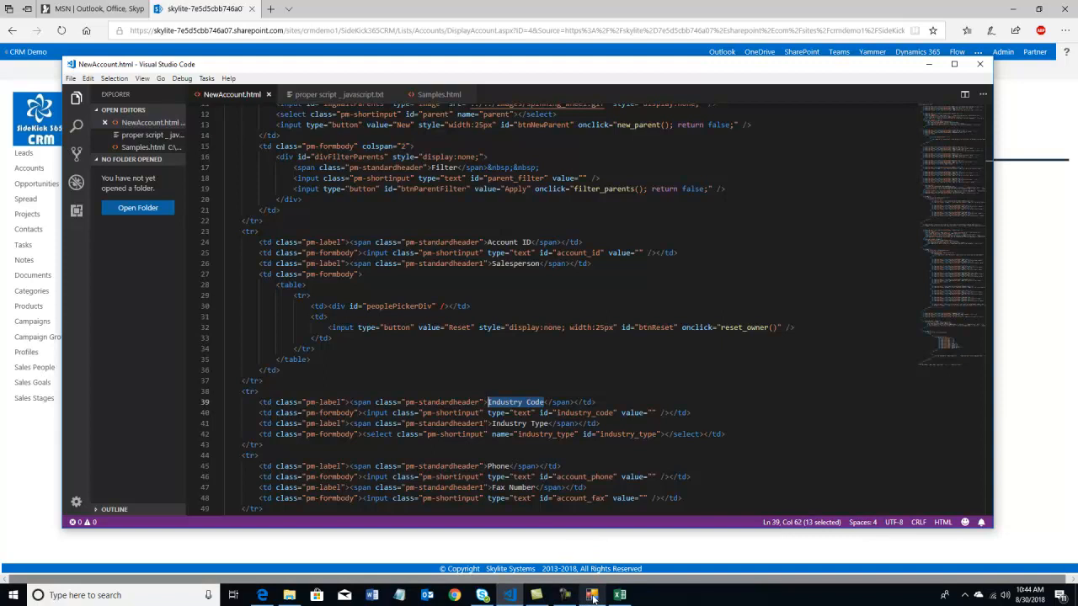
{"action": "mouse_move", "coordinate": [593, 598]}
{"action": "left_click", "coordinate": [619, 547]}
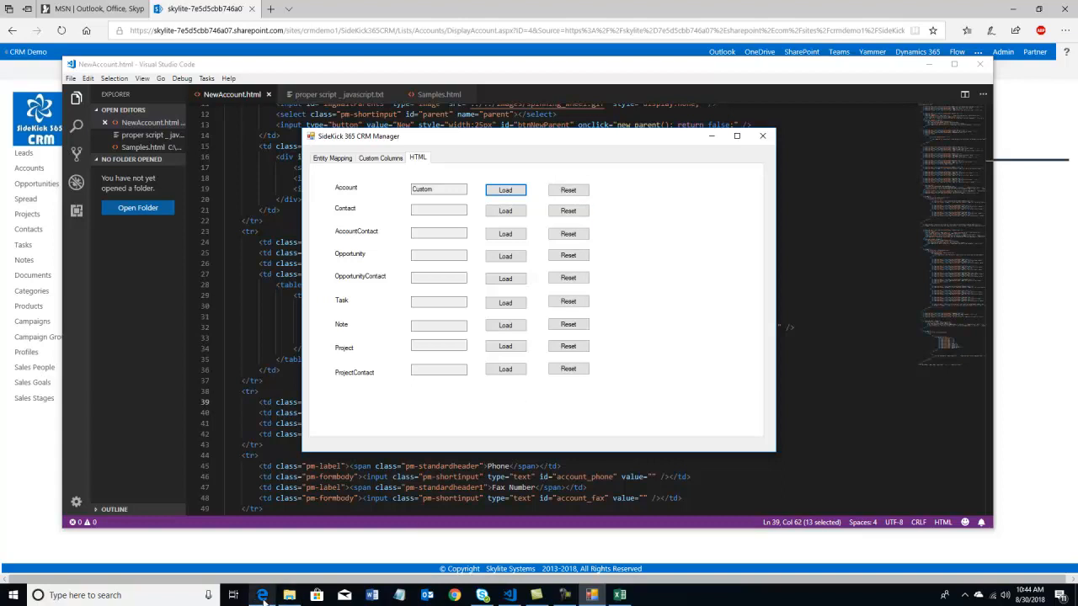
In Edge, edit the Electron Rentals Inc account with Industry Code dave1 and Industry Type Services, and save it.
{"action": "mouse_move", "coordinate": [263, 595]}
{"action": "left_click", "coordinate": [278, 566]}
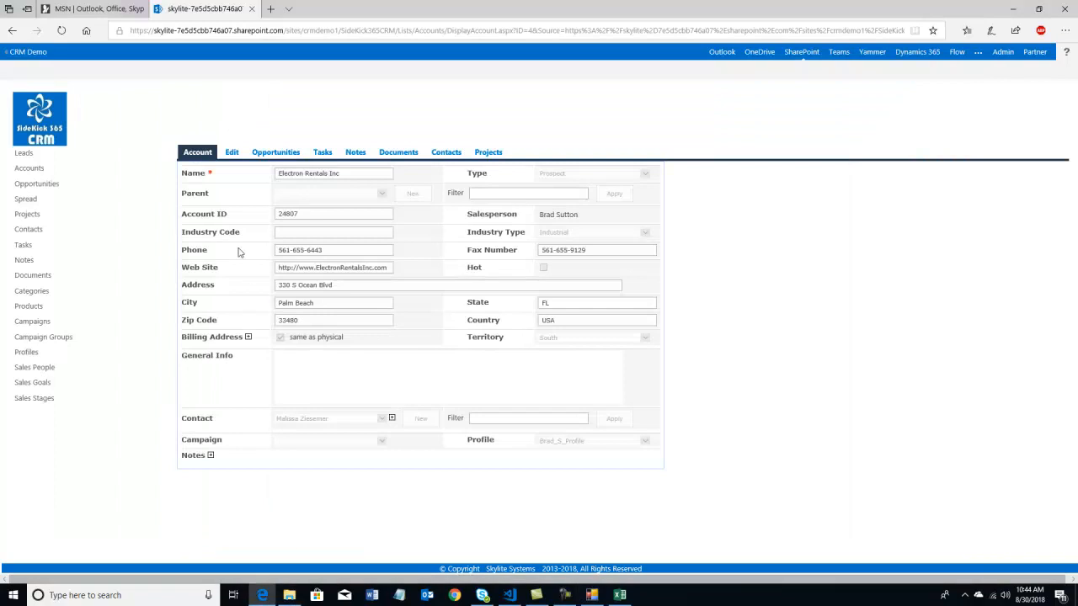
{"action": "left_click", "coordinate": [234, 156]}
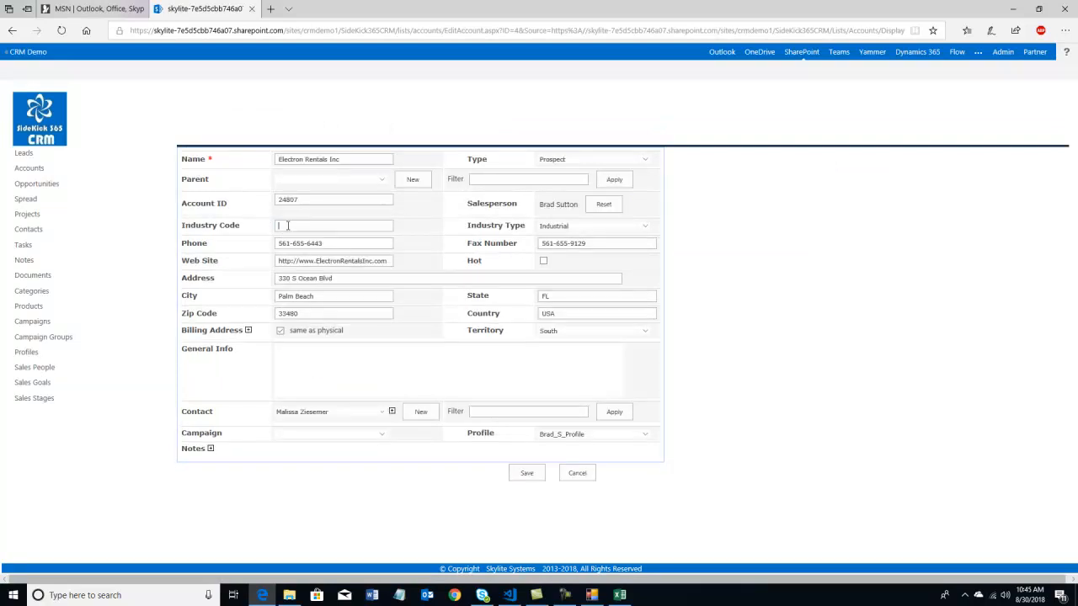
{"action": "type", "text": "dave1"}
{"action": "left_click", "coordinate": [566, 225]}
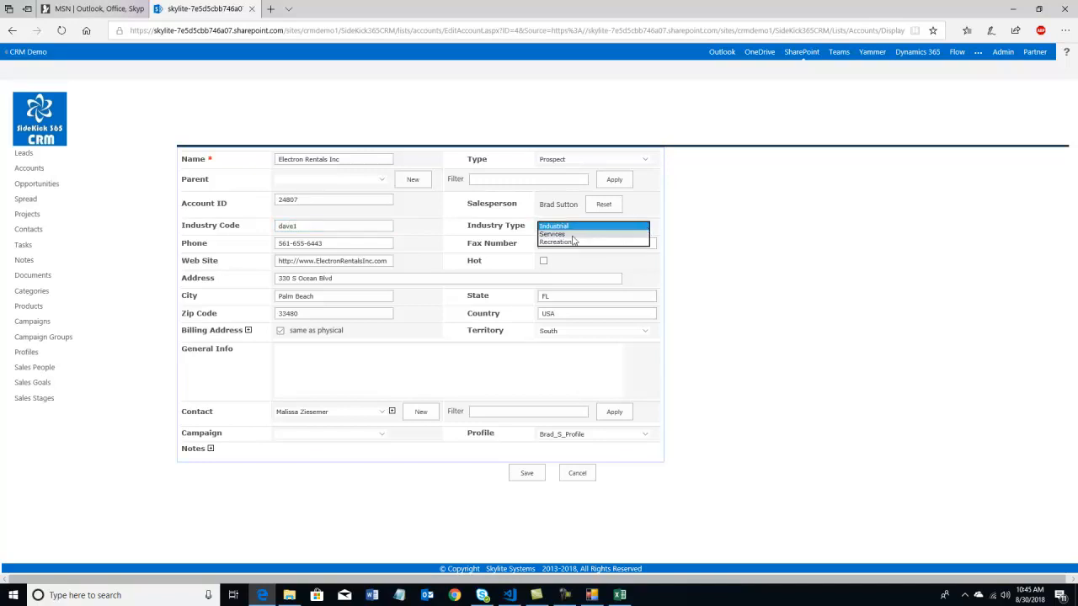
{"action": "left_click", "coordinate": [572, 234]}
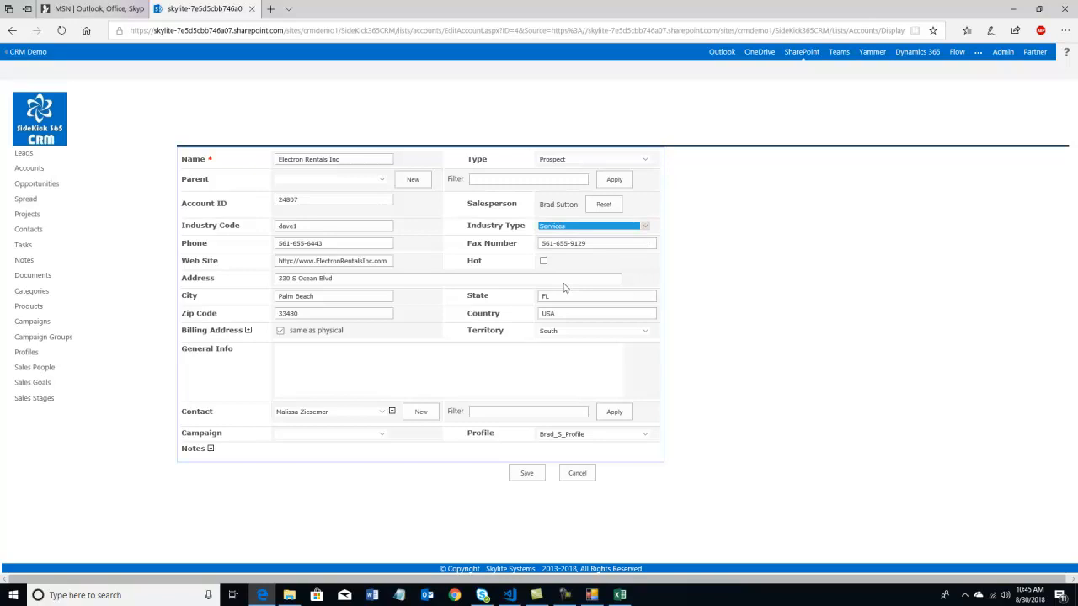
{"action": "left_click", "coordinate": [528, 471]}
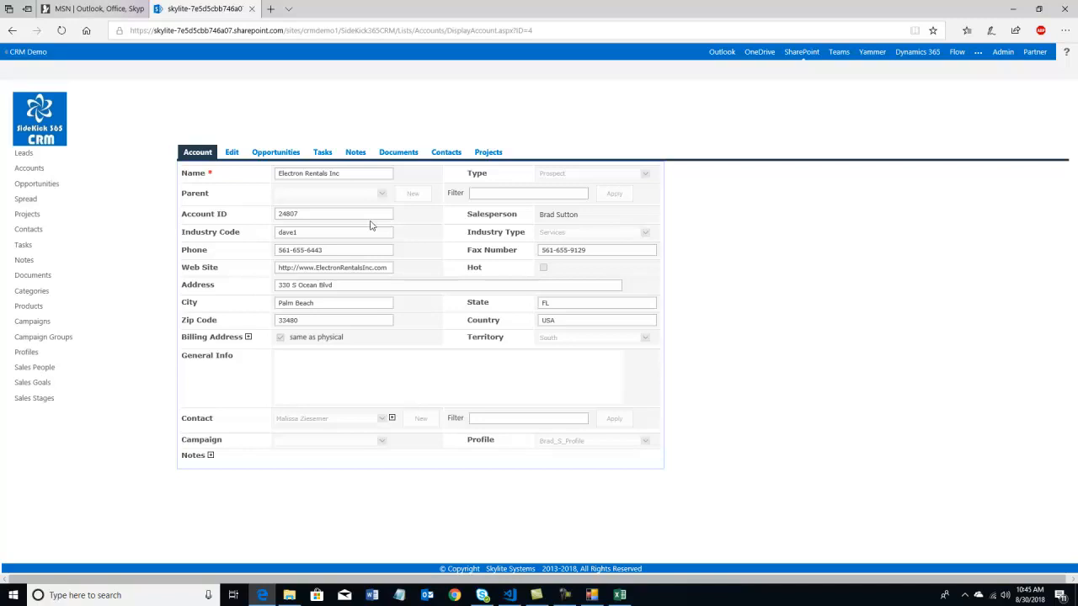
In Visual Studio Code, examine the field examples in Samples.html, from text, number and picklist fields to the radio button, PeoplePicker and hyperlink.
{"action": "left_click", "coordinate": [511, 596]}
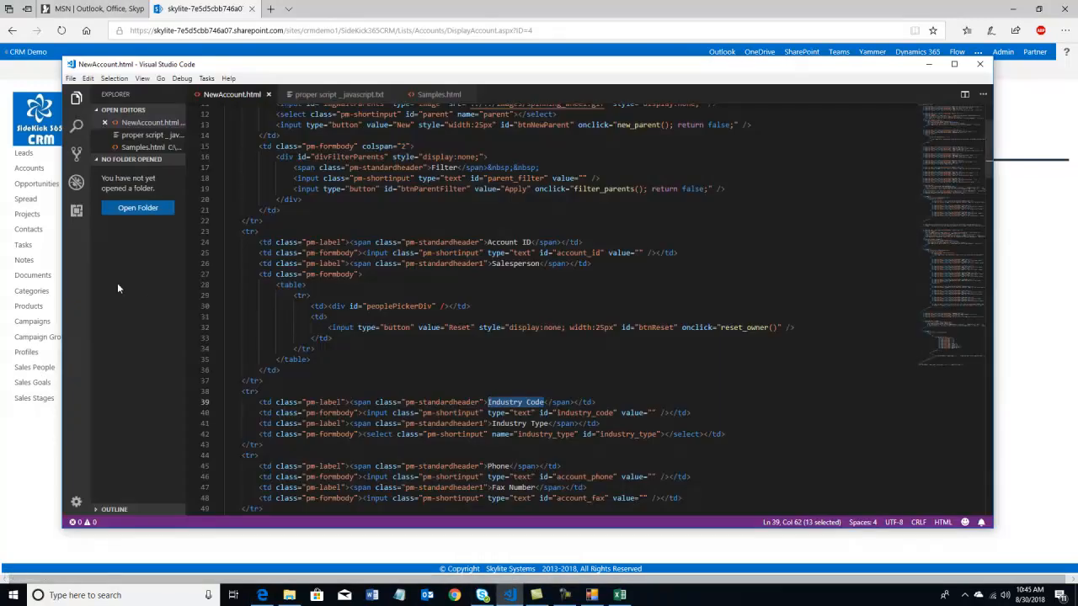
{"action": "left_click", "coordinate": [140, 148]}
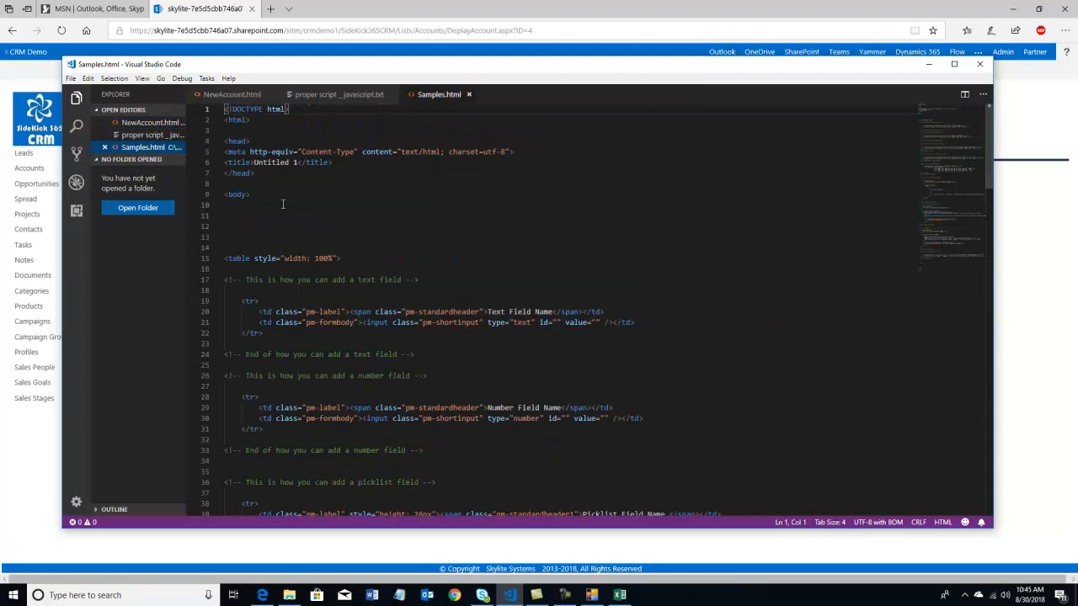
{"action": "scroll", "coordinate": [293, 229], "scroll_direction": "down", "scroll_amount": 1}
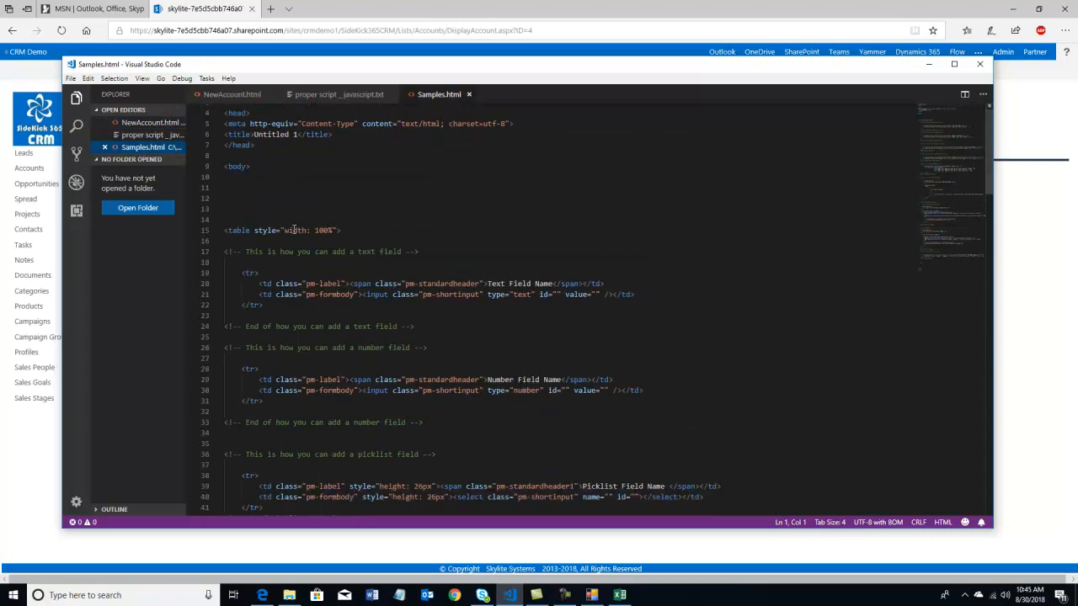
{"action": "scroll", "coordinate": [293, 229], "scroll_direction": "down", "scroll_amount": 1}
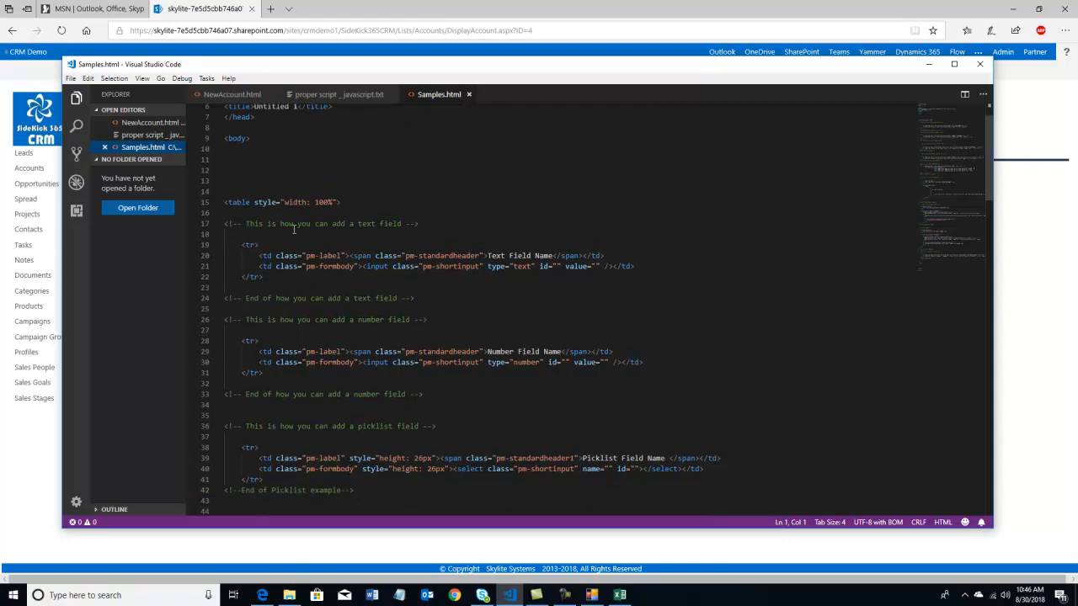
{"action": "scroll", "coordinate": [294, 229], "scroll_direction": "down", "scroll_amount": 4}
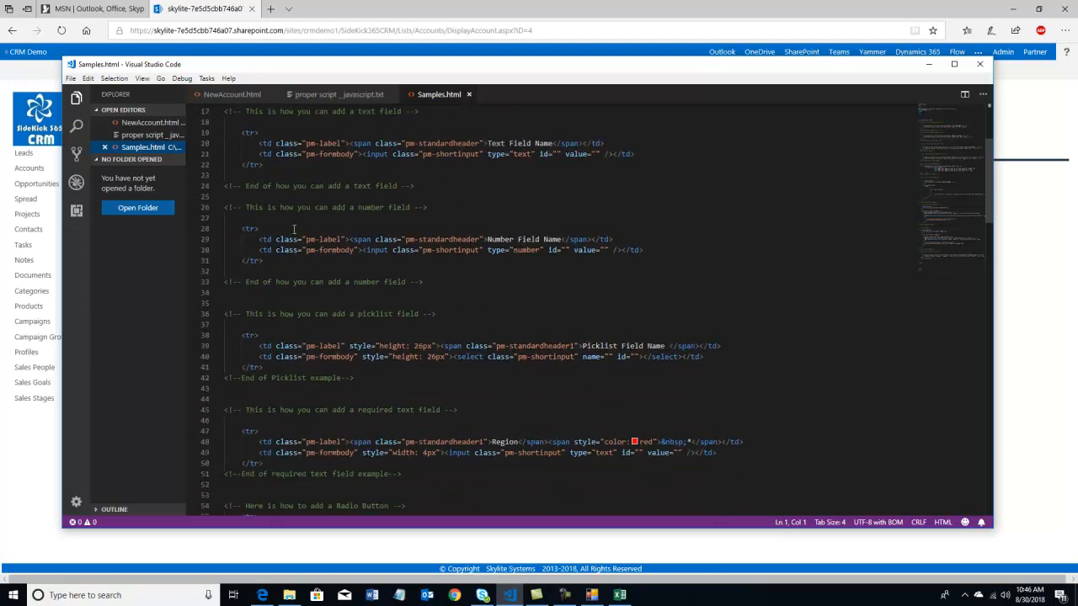
{"action": "scroll", "coordinate": [293, 229], "scroll_direction": "down", "scroll_amount": 3}
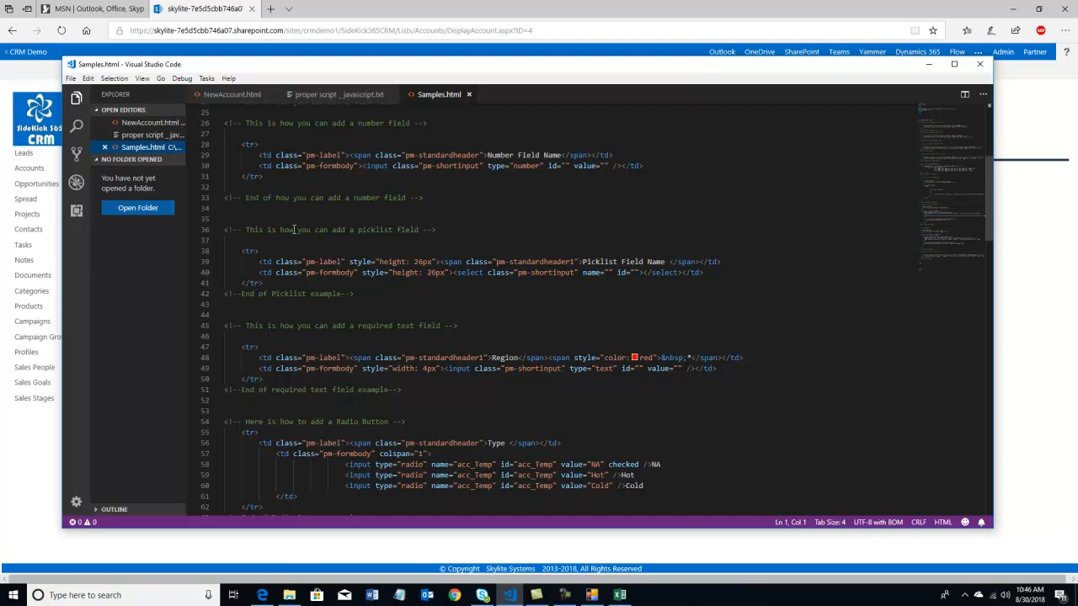
{"action": "scroll", "coordinate": [294, 229], "scroll_direction": "down", "scroll_amount": 8}
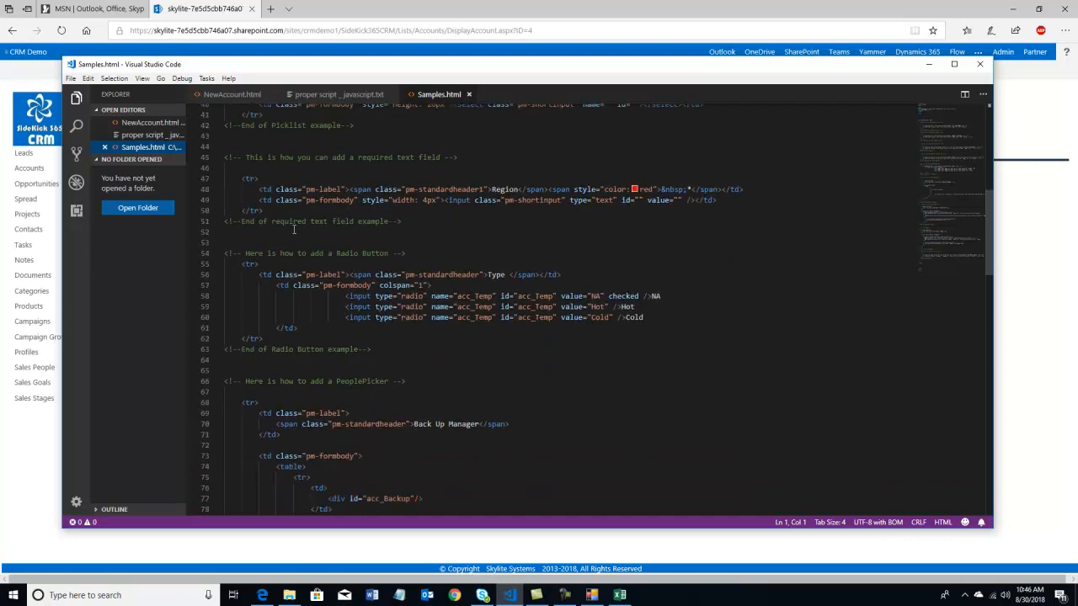
{"action": "scroll", "coordinate": [293, 229], "scroll_direction": "down", "scroll_amount": 9}
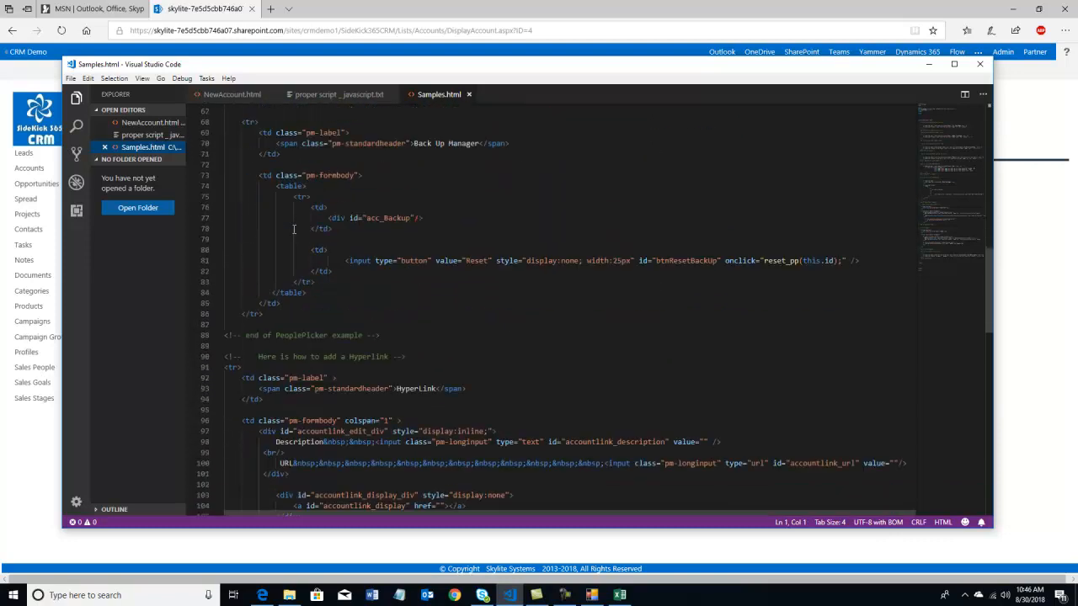
{"action": "scroll", "coordinate": [294, 229], "scroll_direction": "down", "scroll_amount": 4}
{"action": "scroll", "coordinate": [294, 229], "scroll_direction": "up", "scroll_amount": 7}
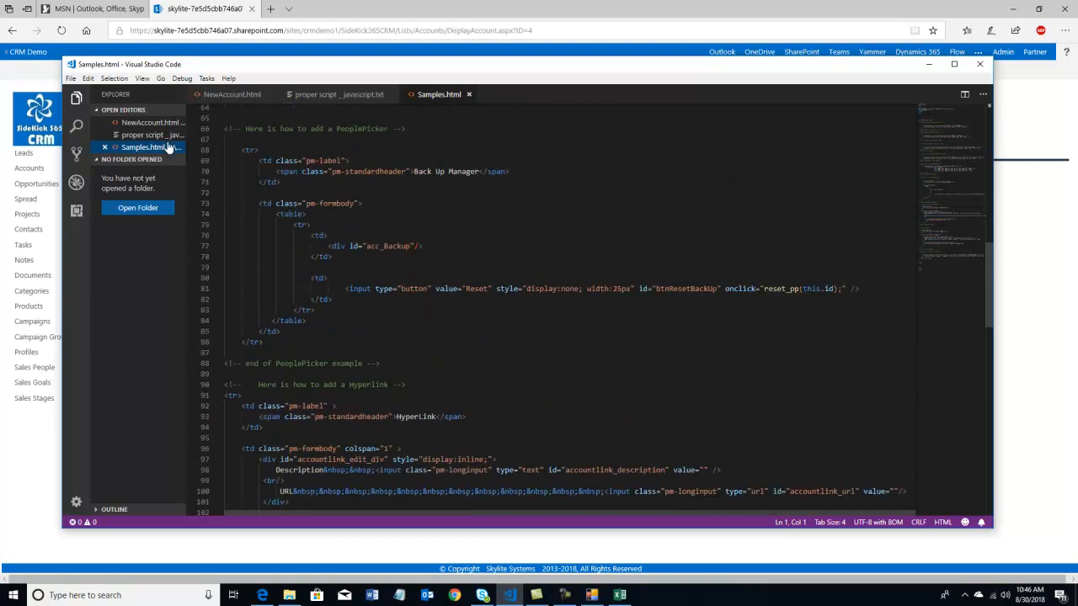
Look through the field rows below Industry Type in NewAccount.html and view the number validation script in proper script _ javascript.txt.
{"action": "left_click", "coordinate": [152, 123]}
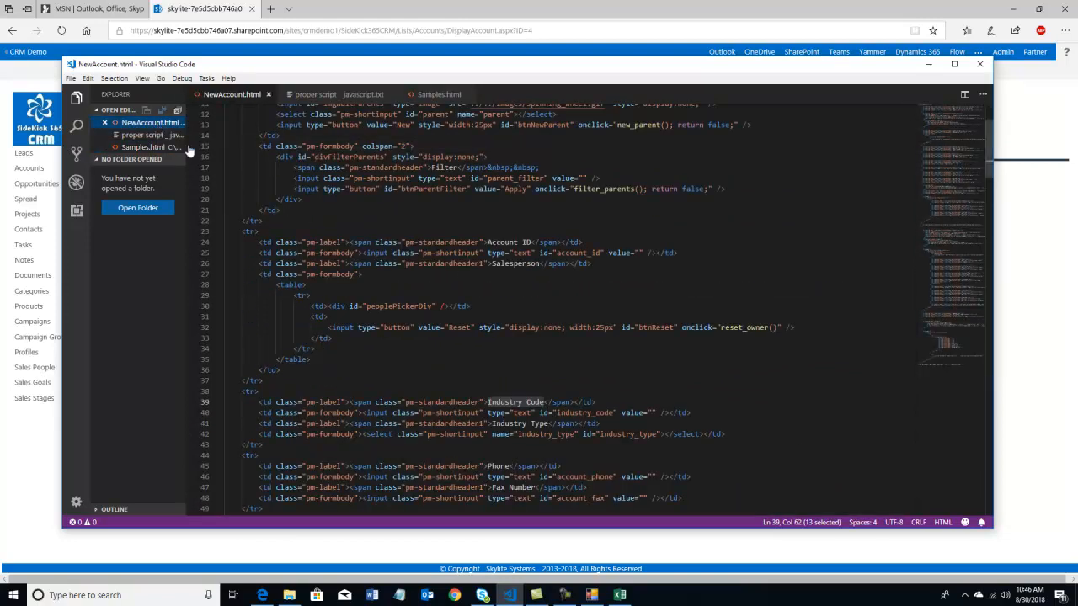
{"action": "scroll", "coordinate": [459, 274], "scroll_direction": "down", "scroll_amount": 9}
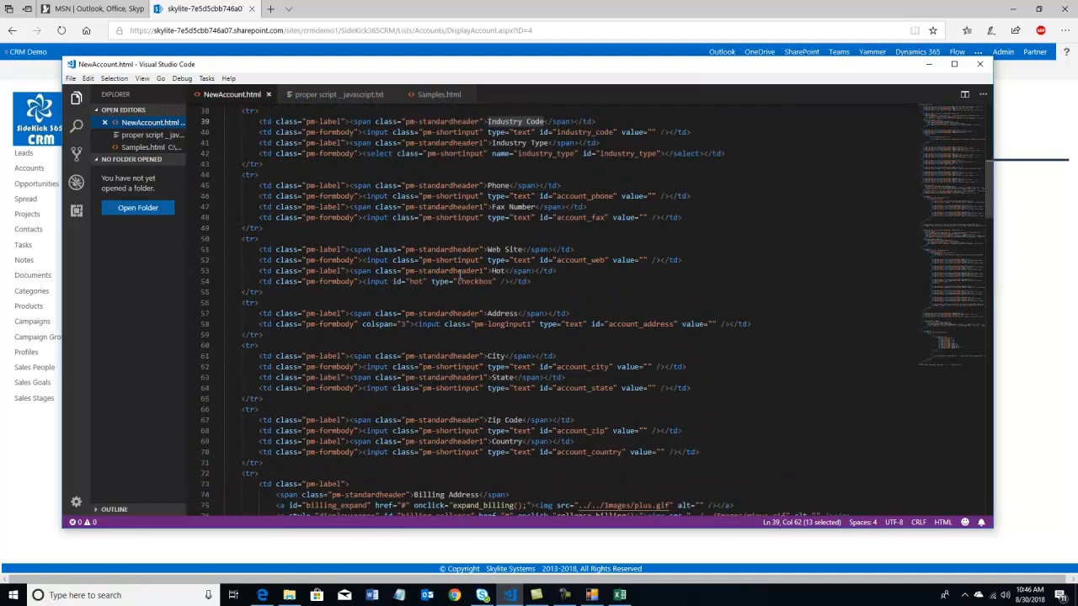
{"action": "left_click", "coordinate": [151, 136]}
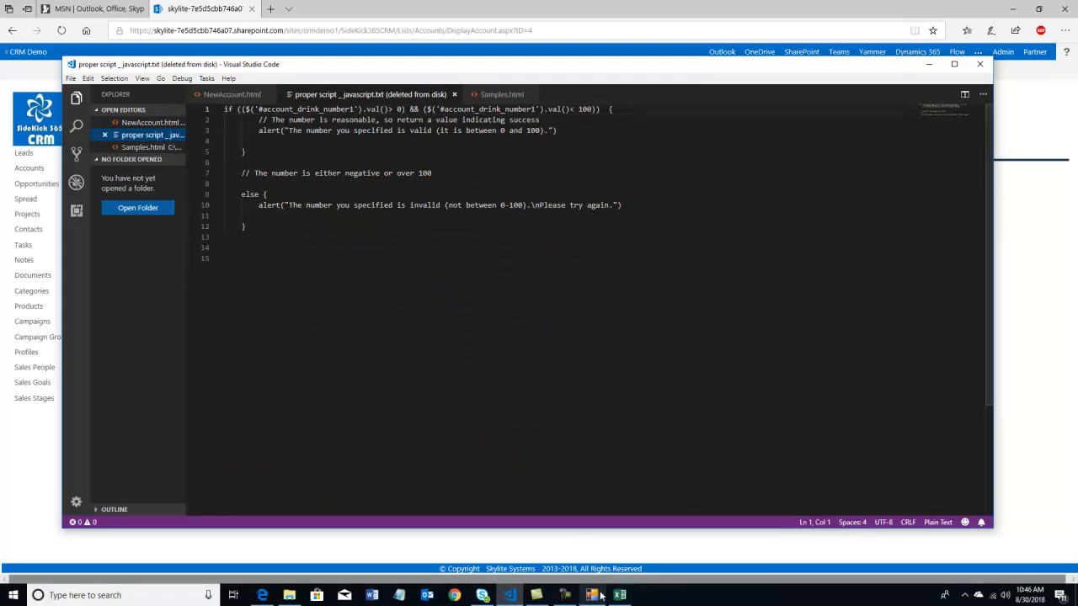
Check the validation and code settings of the Account custom columns in SideKick 365 CRM Manager, and return to the Electron Rentals Inc account in Edge.
{"action": "mouse_move", "coordinate": [595, 599]}
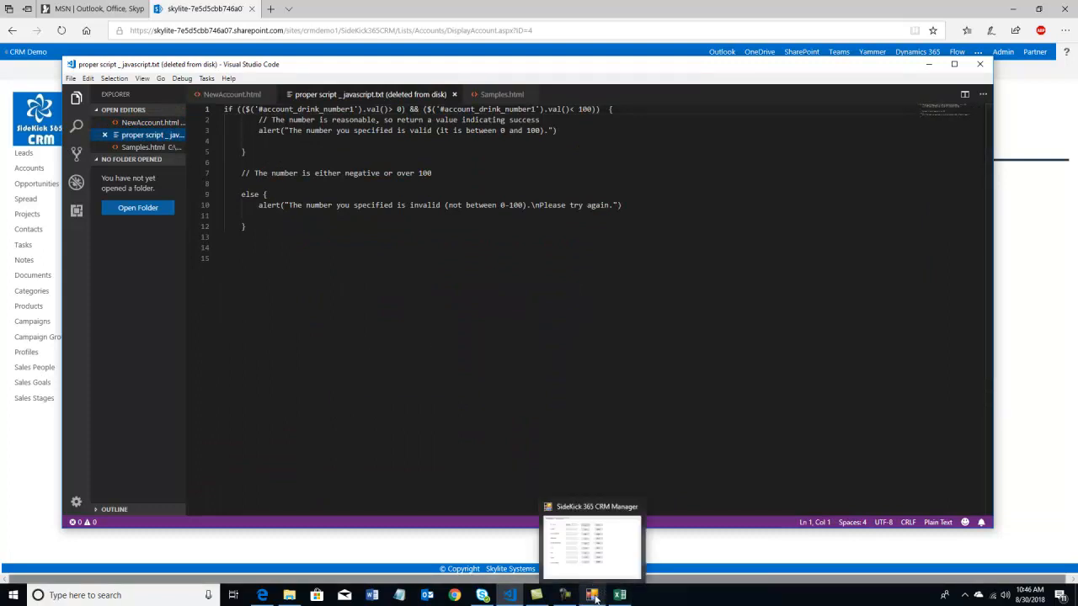
{"action": "left_click", "coordinate": [614, 554]}
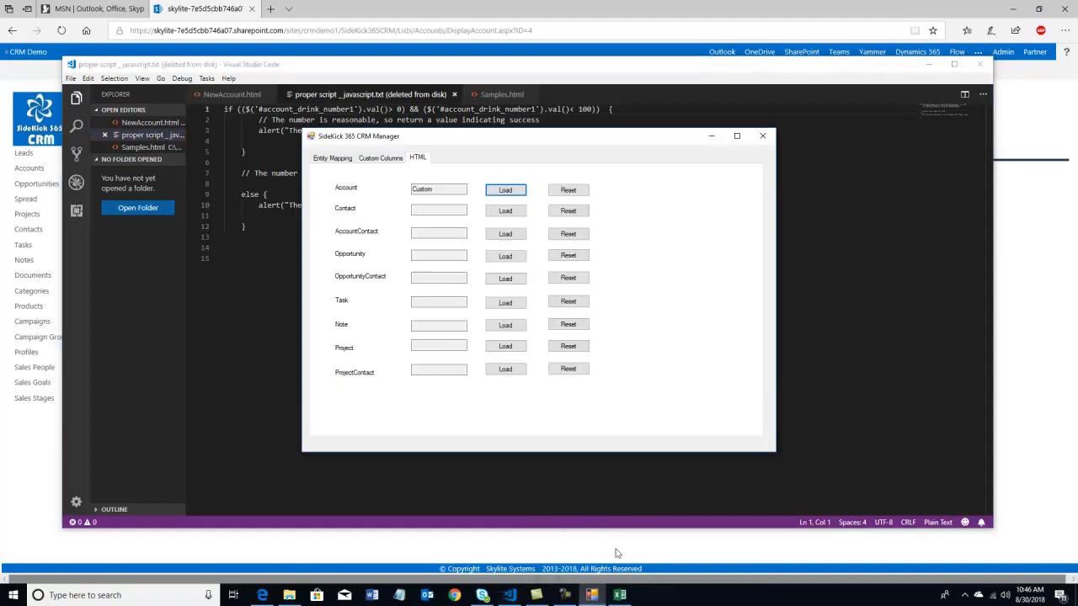
{"action": "left_click", "coordinate": [378, 159]}
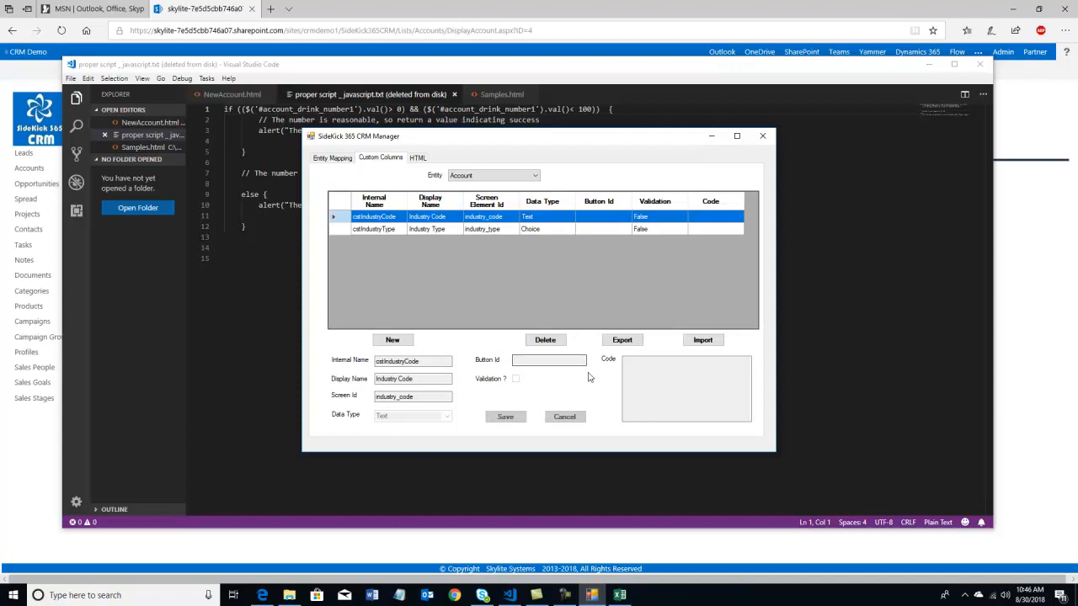
{"action": "left_click", "coordinate": [638, 370]}
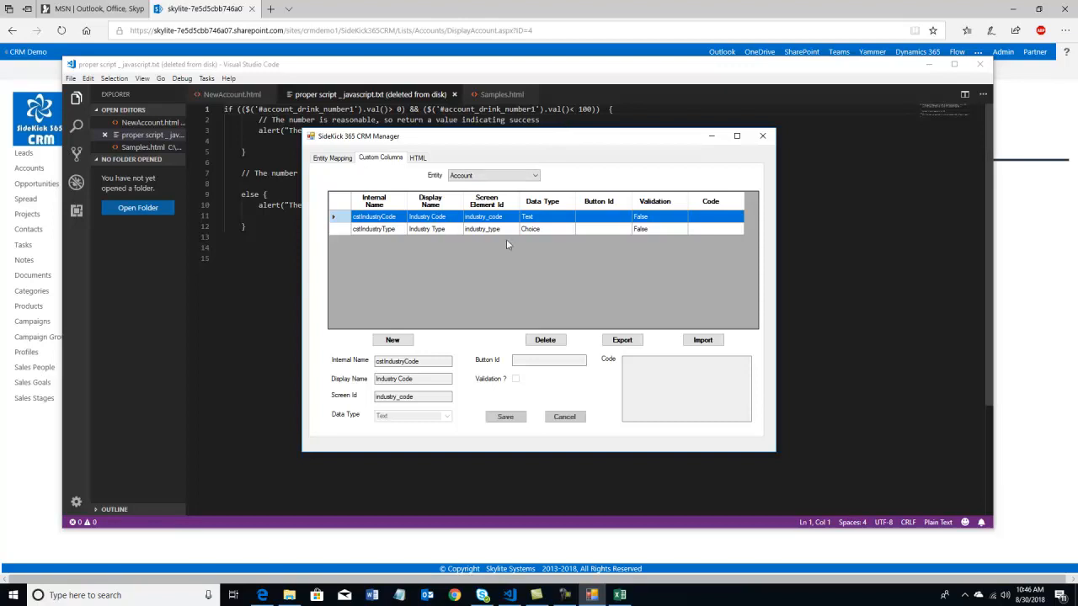
{"action": "left_click", "coordinate": [363, 550]}
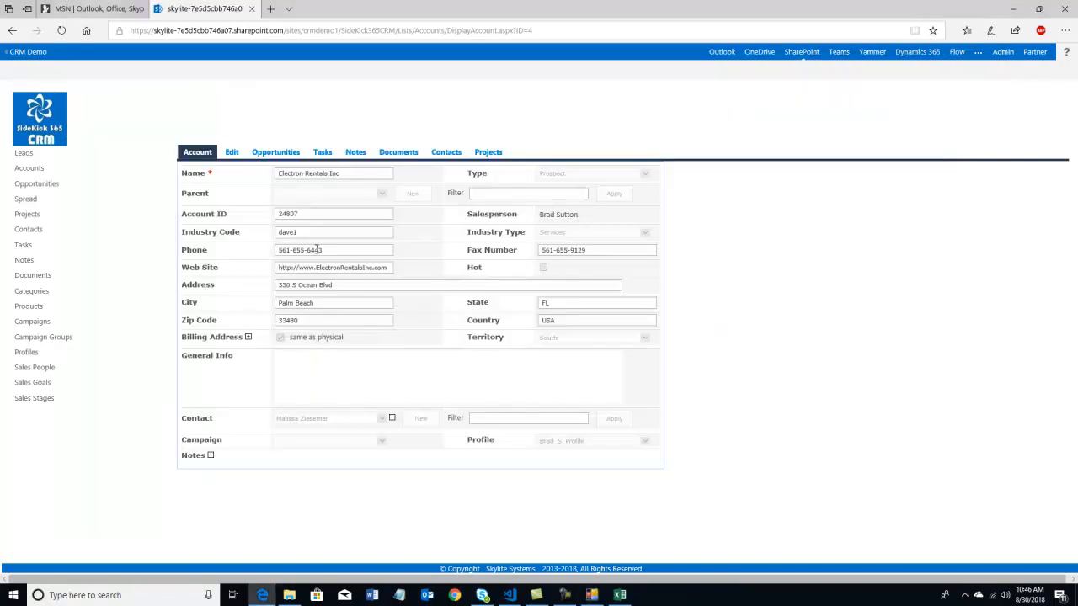